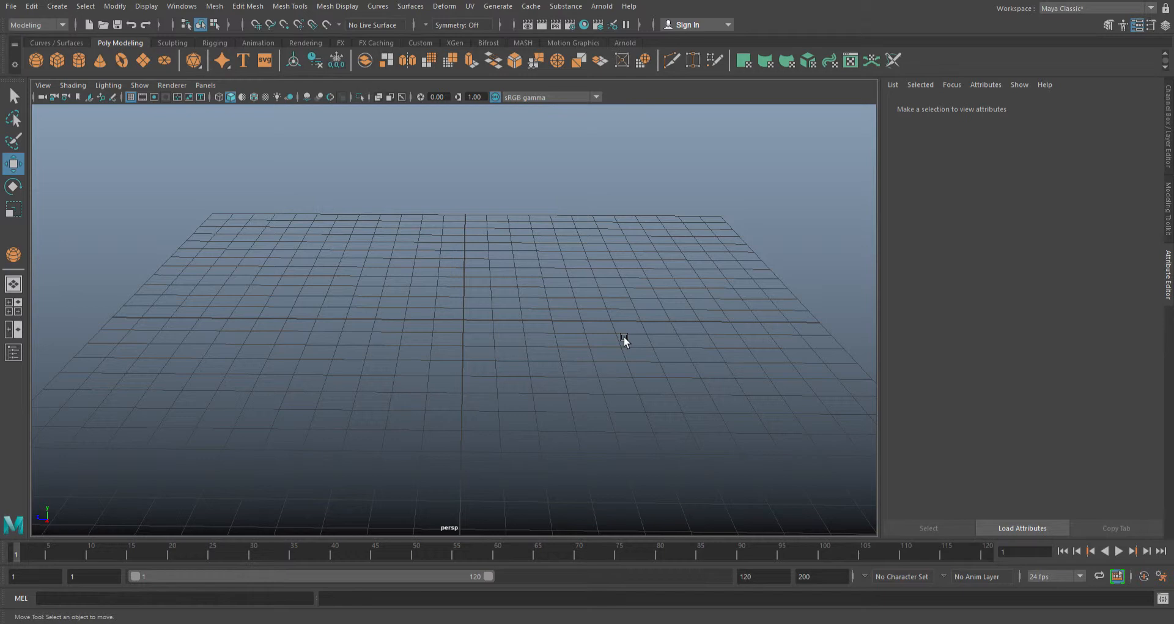
{"action": "left_click_drag", "start_coordinate": [706, 378], "coordinate": [673, 379], "text": "alt"}
{"action": "right_click_drag", "start_coordinate": [612, 327], "coordinate": [489, 281], "text": "alt"}
{"action": "middle_click_drag", "start_coordinate": [489, 281], "coordinate": [503, 278], "text": "alt"}
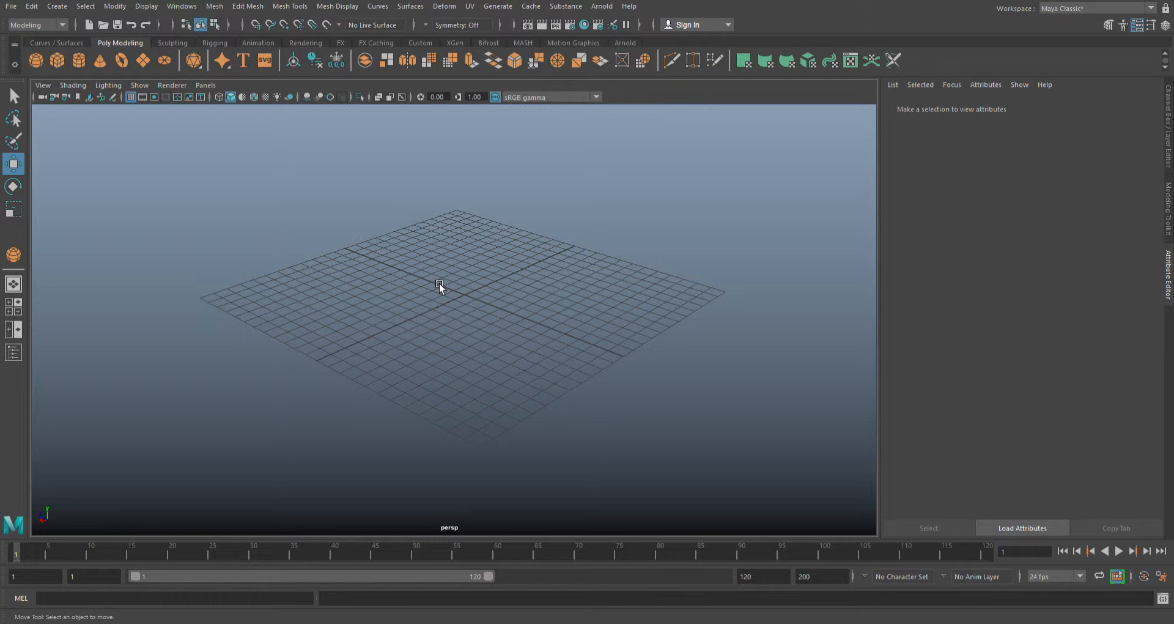
{"action": "left_click_drag", "start_coordinate": [412, 276], "coordinate": [481, 287], "text": "alt"}
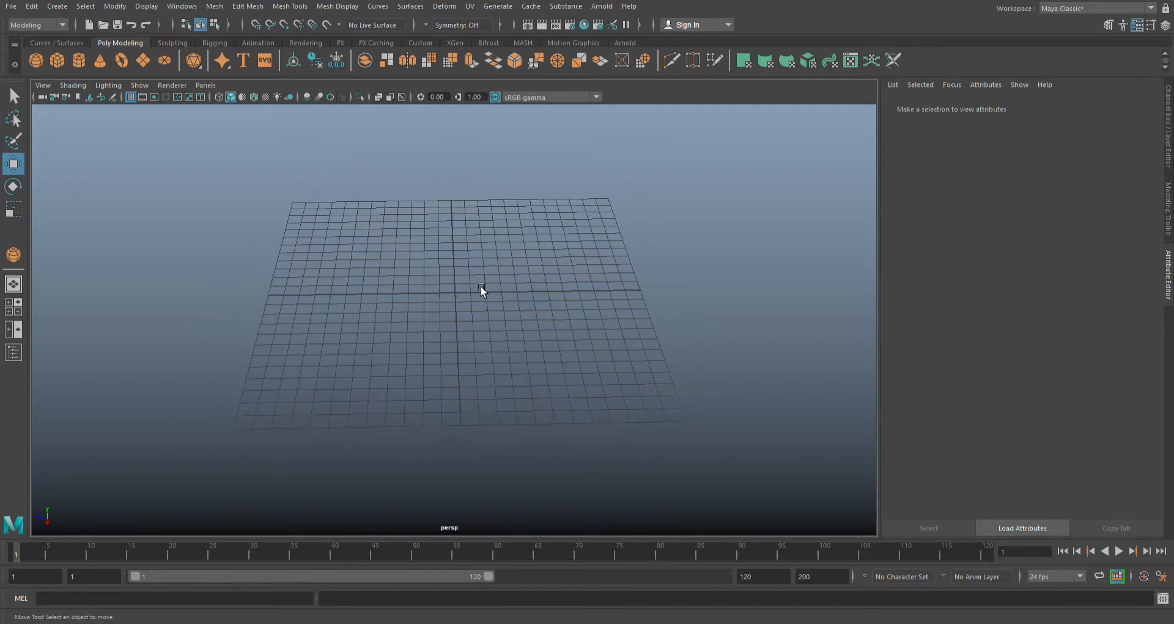
{"action": "right_click_drag", "start_coordinate": [454, 299], "coordinate": [696, 282], "text": "alt"}
{"action": "left_click_drag", "start_coordinate": [490, 267], "coordinate": [508, 322], "text": "alt"}
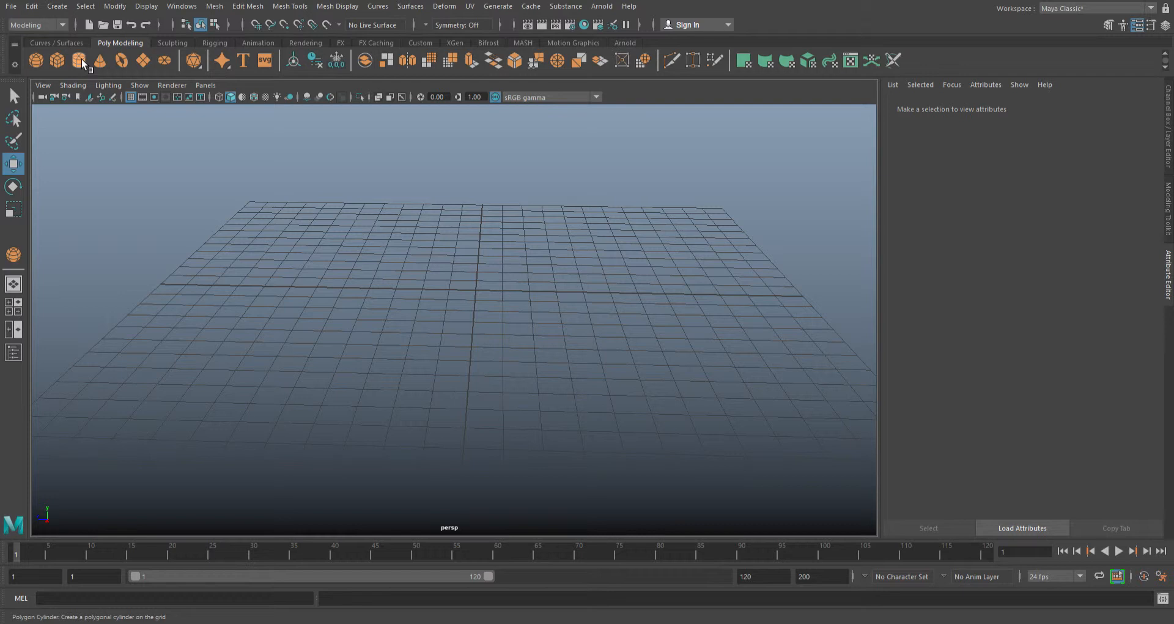
- Create a polygon sphere at the centre of the grid
{"action": "left_click", "coordinate": [23, 255]}
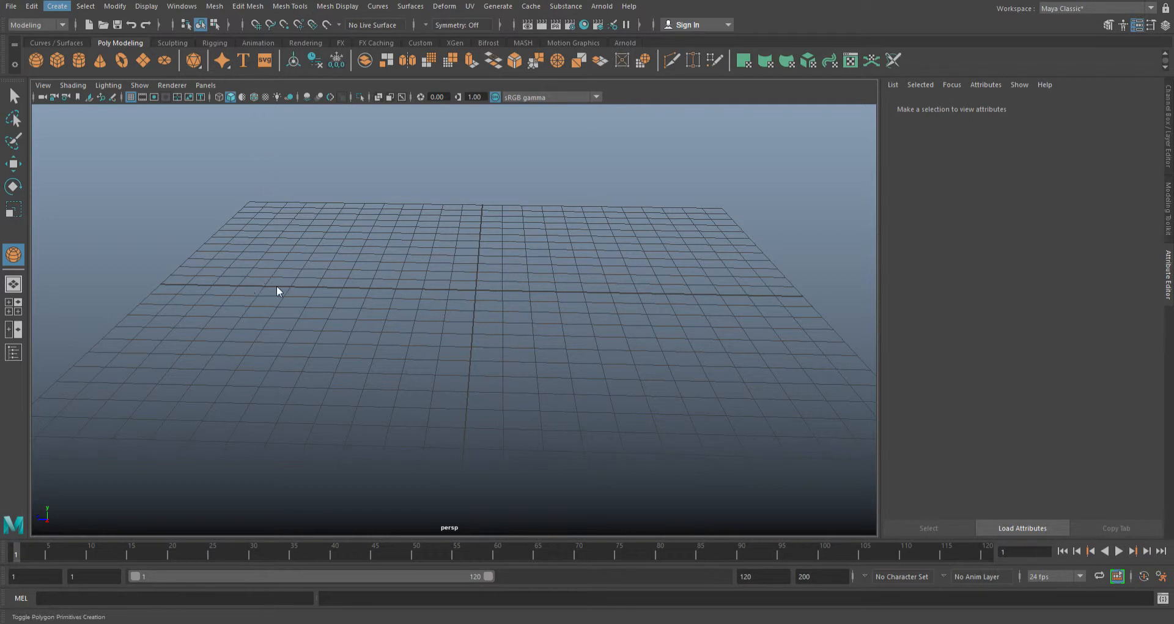
{"action": "left_click", "coordinate": [251, 57]}
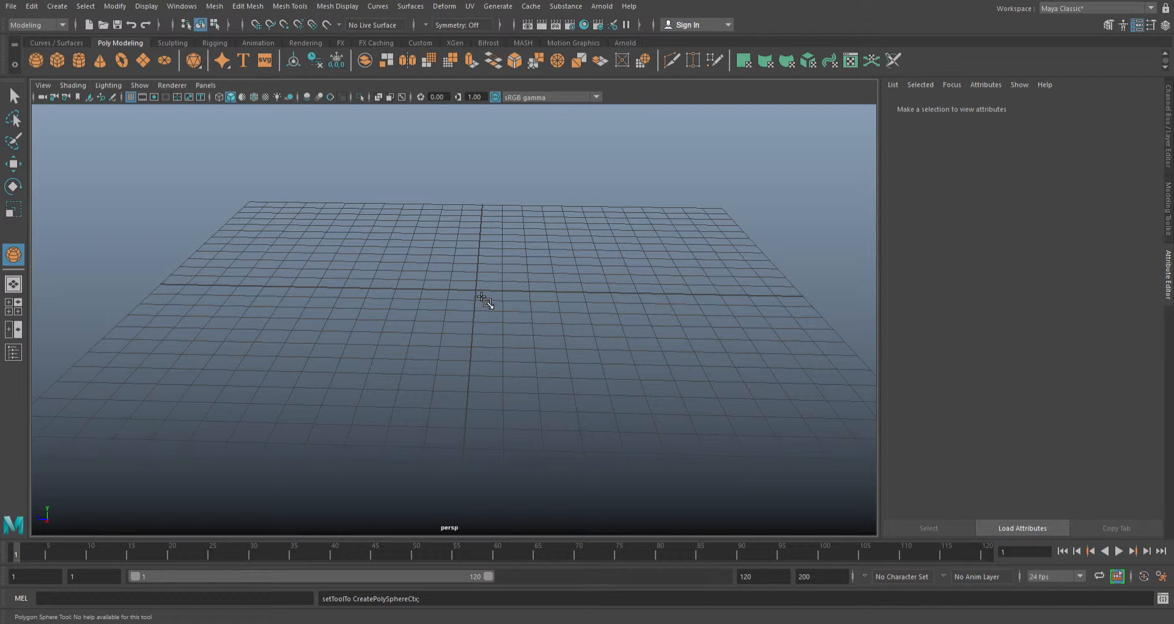
{"action": "left_click_drag", "start_coordinate": [481, 296], "coordinate": [527, 327]}
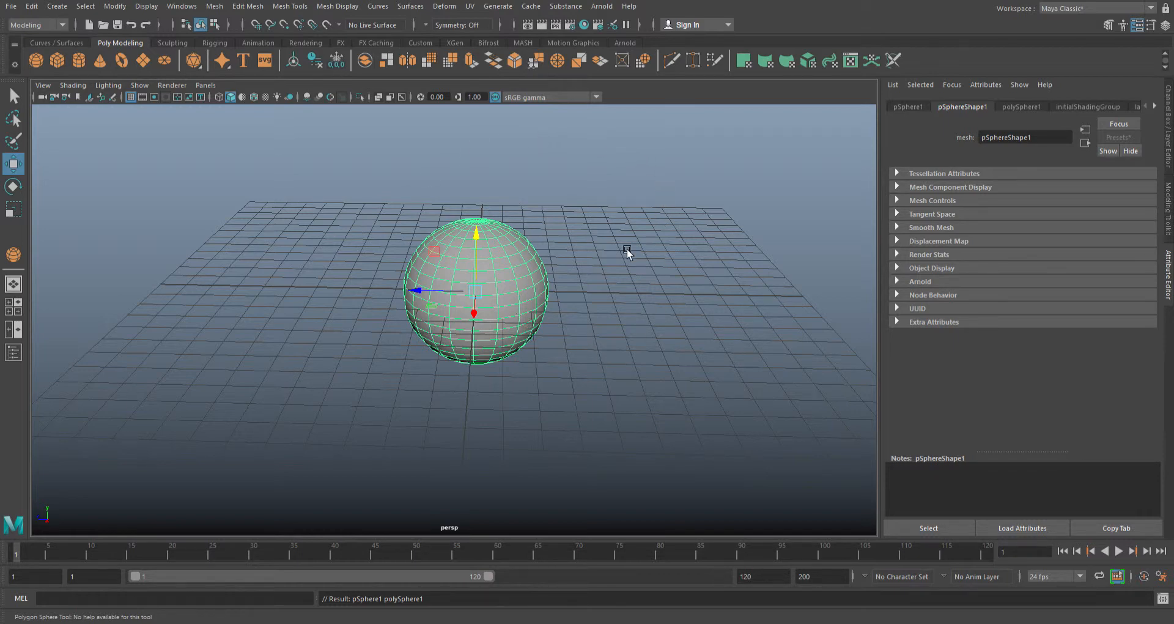
- Flatten the sphere vertically into a disc by scaling it along Y to about 0.28
{"action": "mouse_move", "coordinate": [568, 344]}
{"action": "left_mouse_down", "text": "alt"}
{"action": "mouse_move", "coordinate": [577, 336]}
{"action": "mouse_move", "coordinate": [566, 333]}
{"action": "left_mouse_up", "text": "alt"}
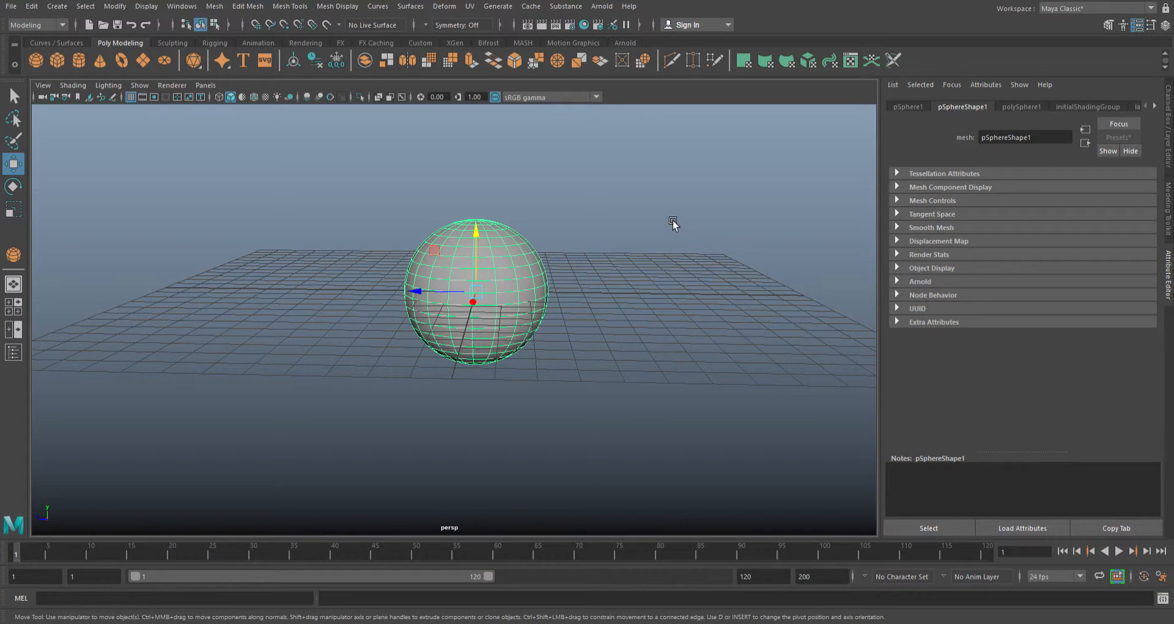
{"action": "left_click", "coordinate": [15, 213]}
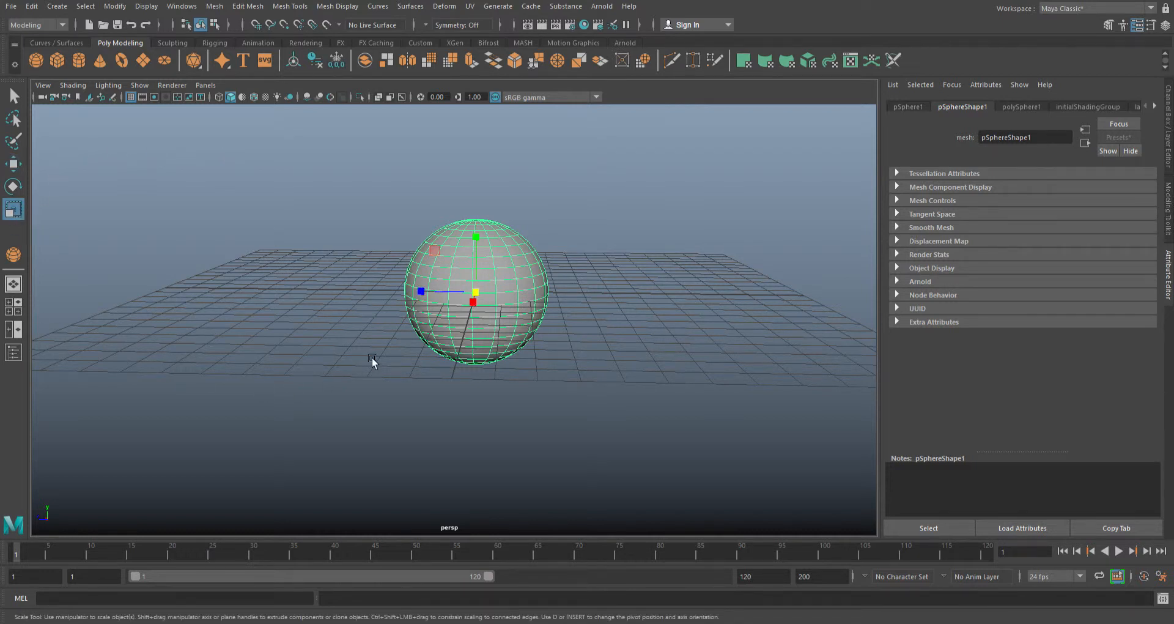
{"action": "left_click_drag", "start_coordinate": [611, 302], "coordinate": [501, 283], "text": "alt"}
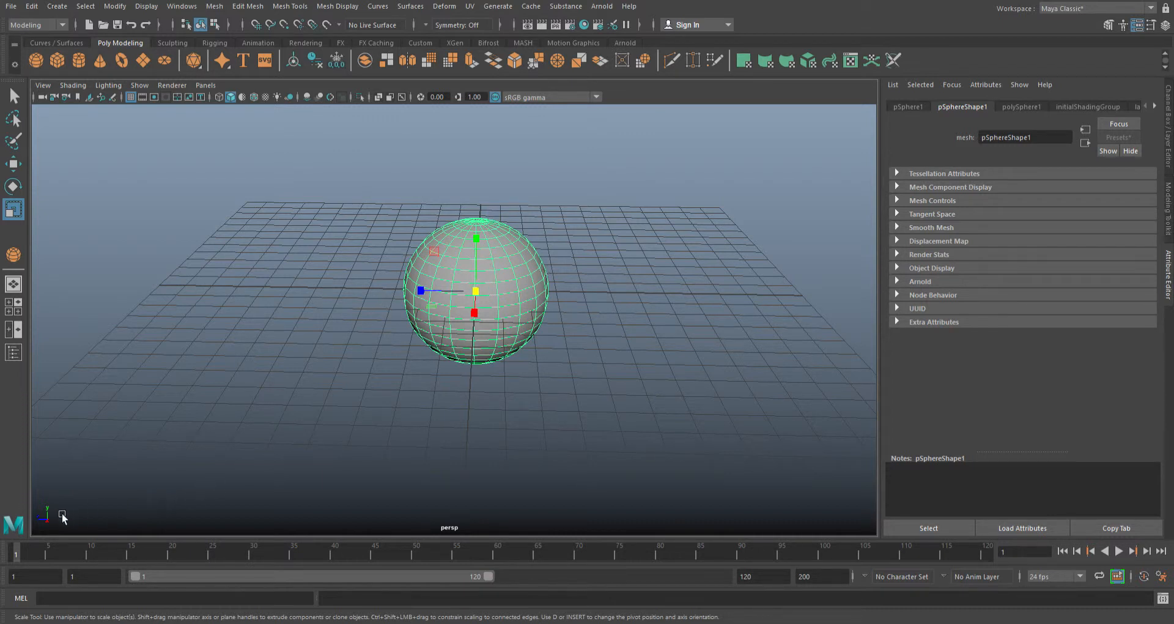
{"action": "left_click_drag", "start_coordinate": [362, 416], "coordinate": [446, 418], "text": "alt"}
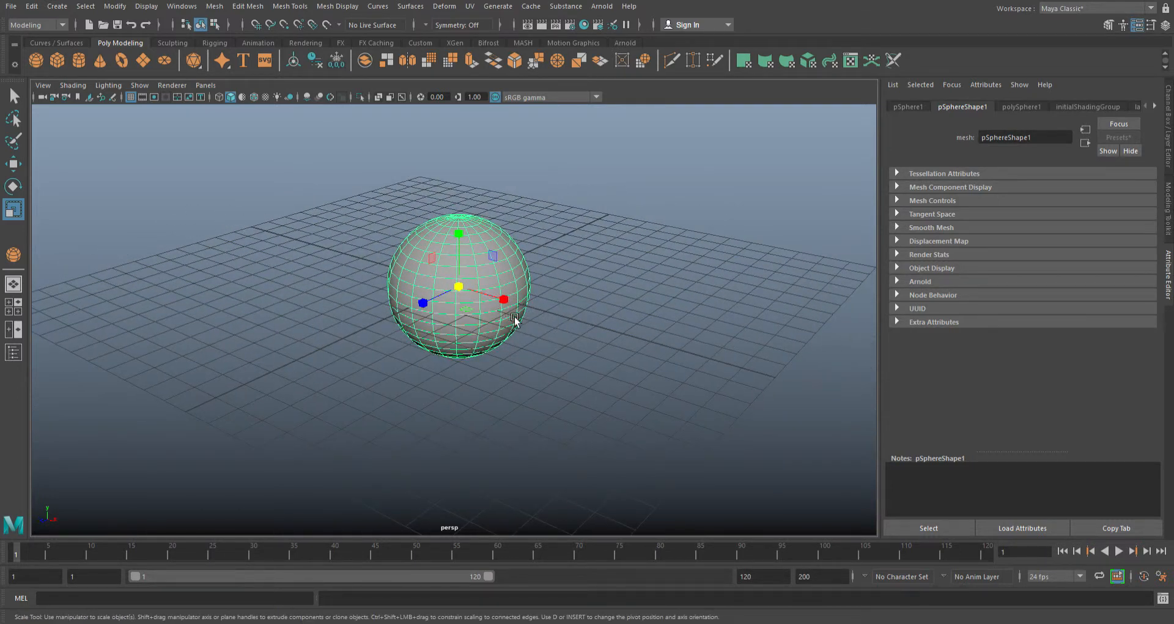
{"action": "left_click_drag", "start_coordinate": [576, 362], "coordinate": [488, 351], "text": "alt"}
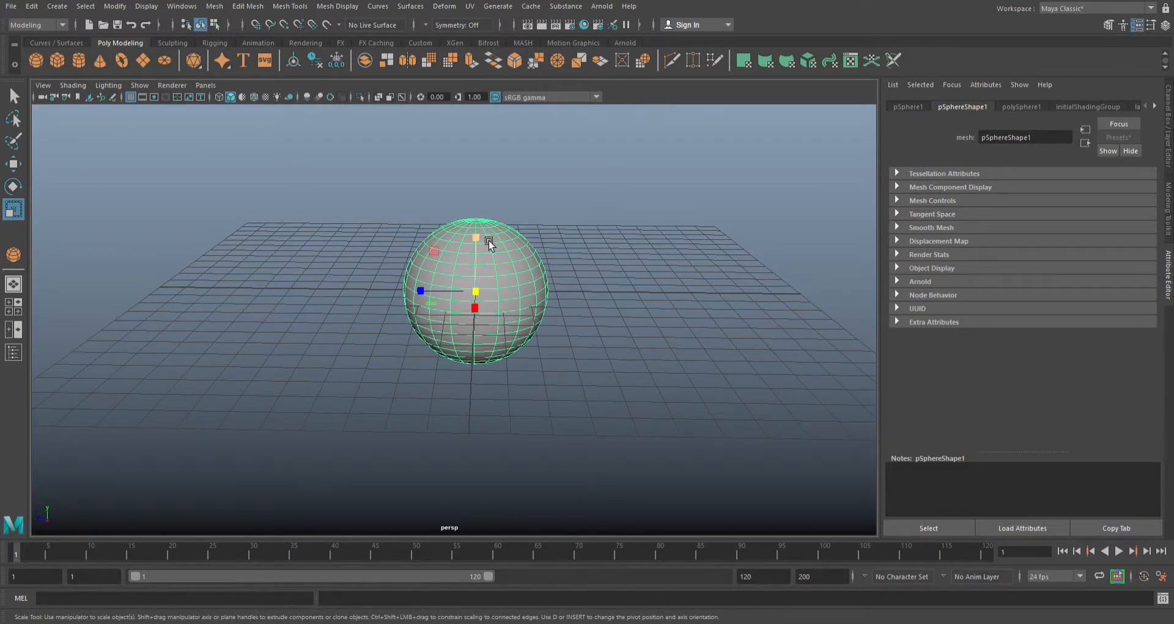
{"action": "left_click_drag", "start_coordinate": [488, 242], "coordinate": [480, 285]}
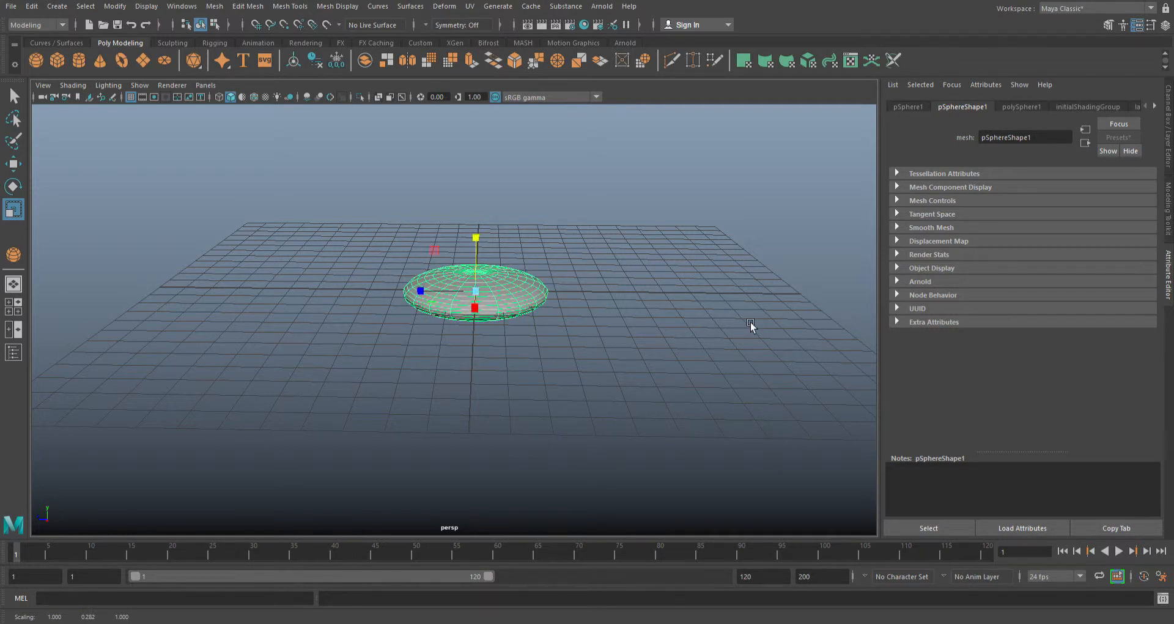
{"action": "left_click", "coordinate": [591, 362]}
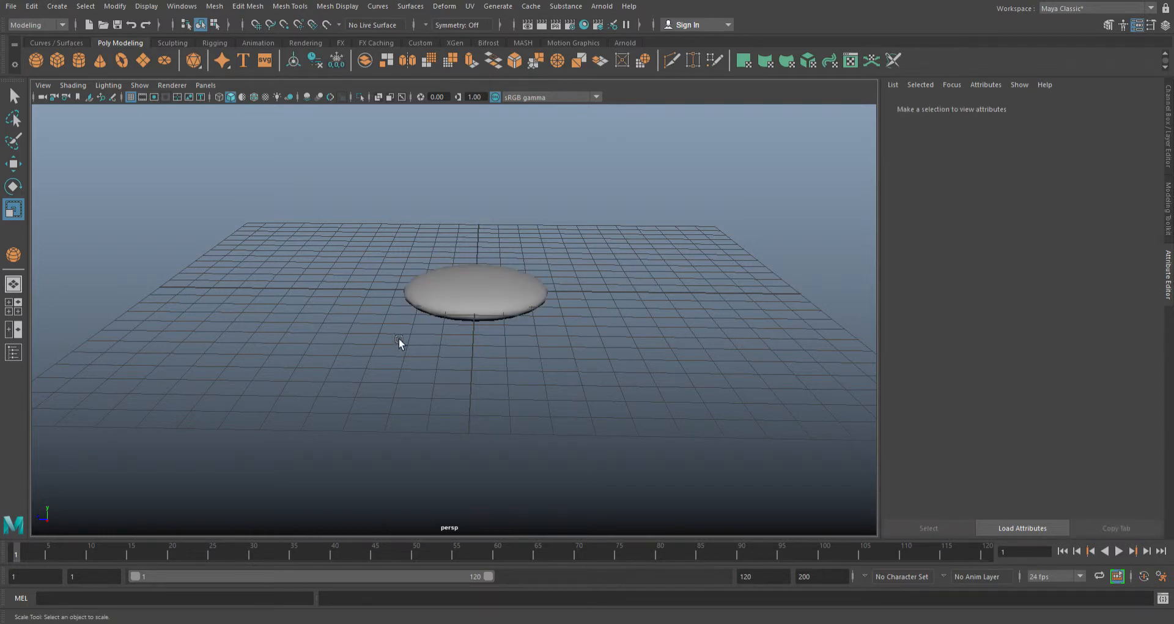
- Scale the disc up uniformly to about 1.42 wide and 0.40 high, and move it about 8.4 cm along Z off the grid centre
{"action": "left_click_drag", "start_coordinate": [398, 336], "coordinate": [658, 367], "text": "alt"}
{"action": "left_click", "coordinate": [572, 256]}
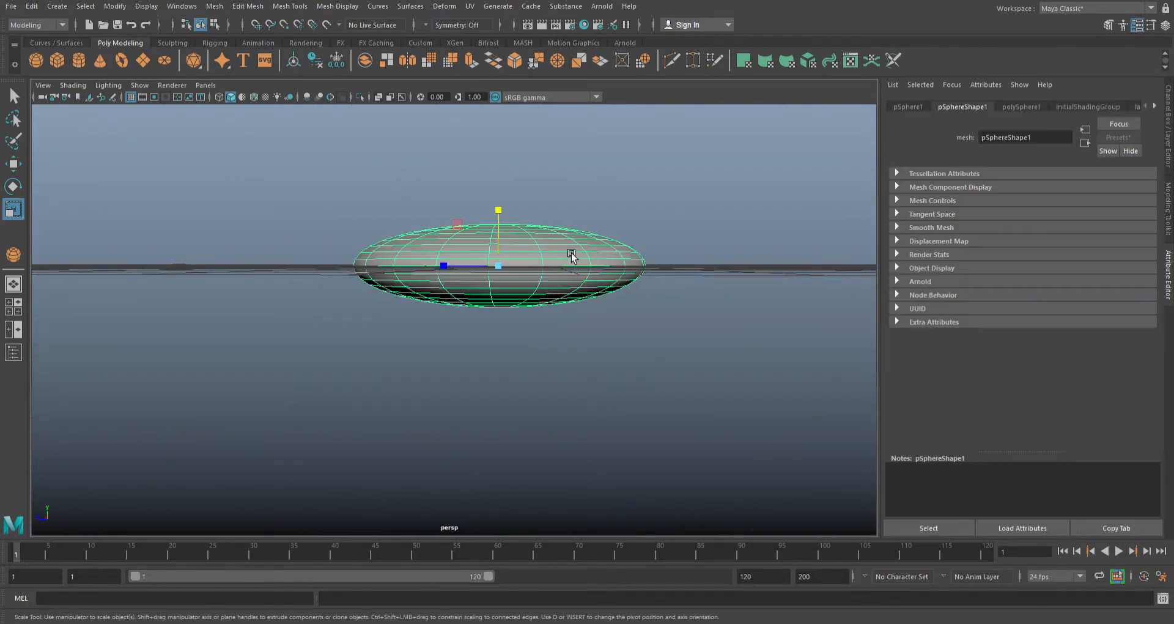
{"action": "left_click_drag", "start_coordinate": [676, 320], "coordinate": [553, 331], "text": "alt"}
{"action": "left_click", "coordinate": [485, 322]}
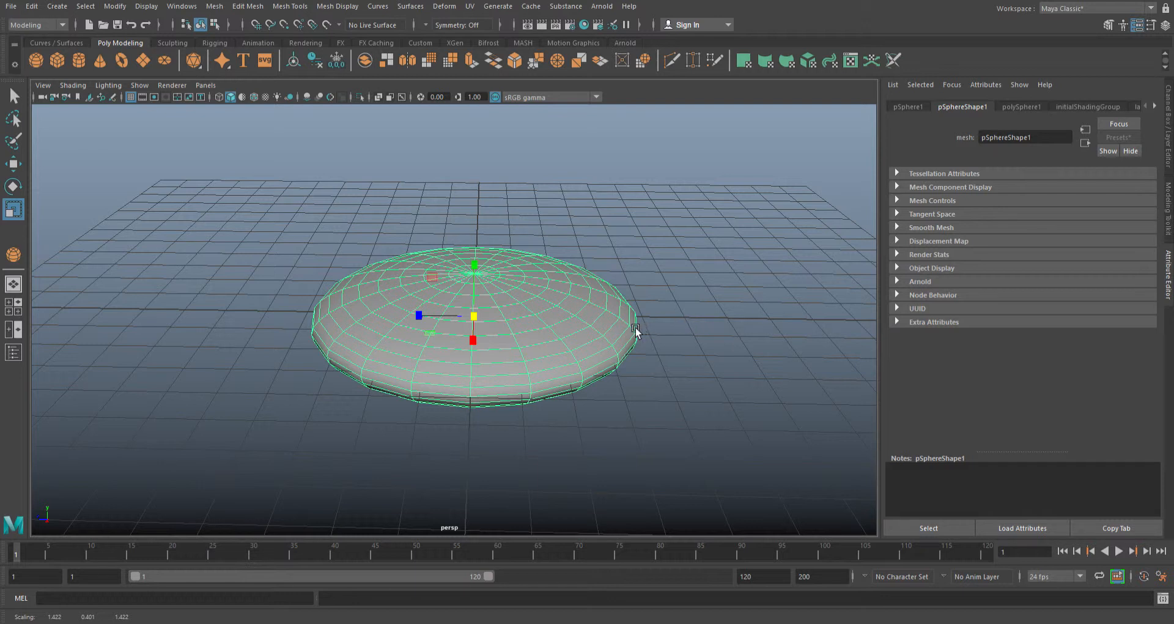
{"action": "key", "text": "w"}
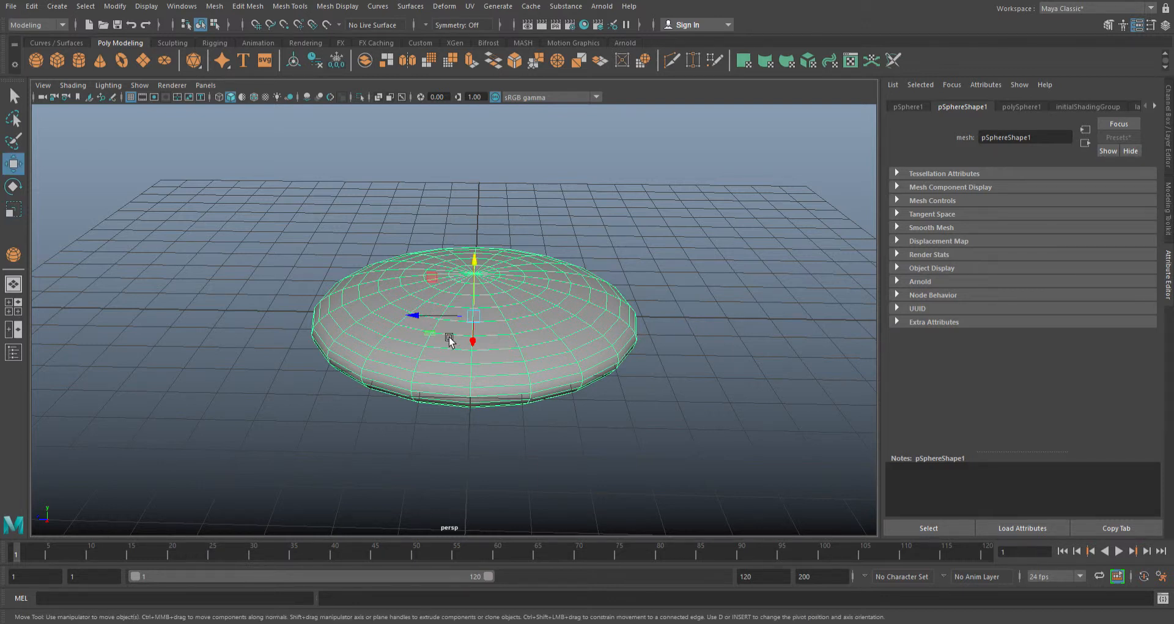
{"action": "left_click_drag", "start_coordinate": [422, 316], "coordinate": [83, 286]}
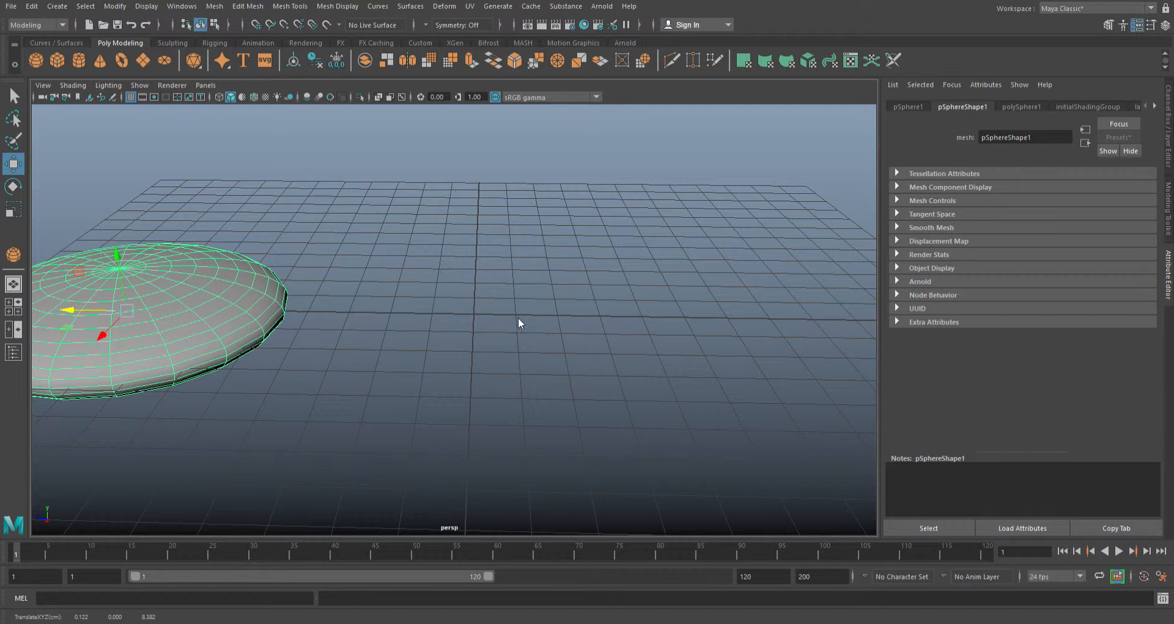
- Create a second, smaller polygon sphere at the centre of the grid
{"action": "key", "text": "y"}
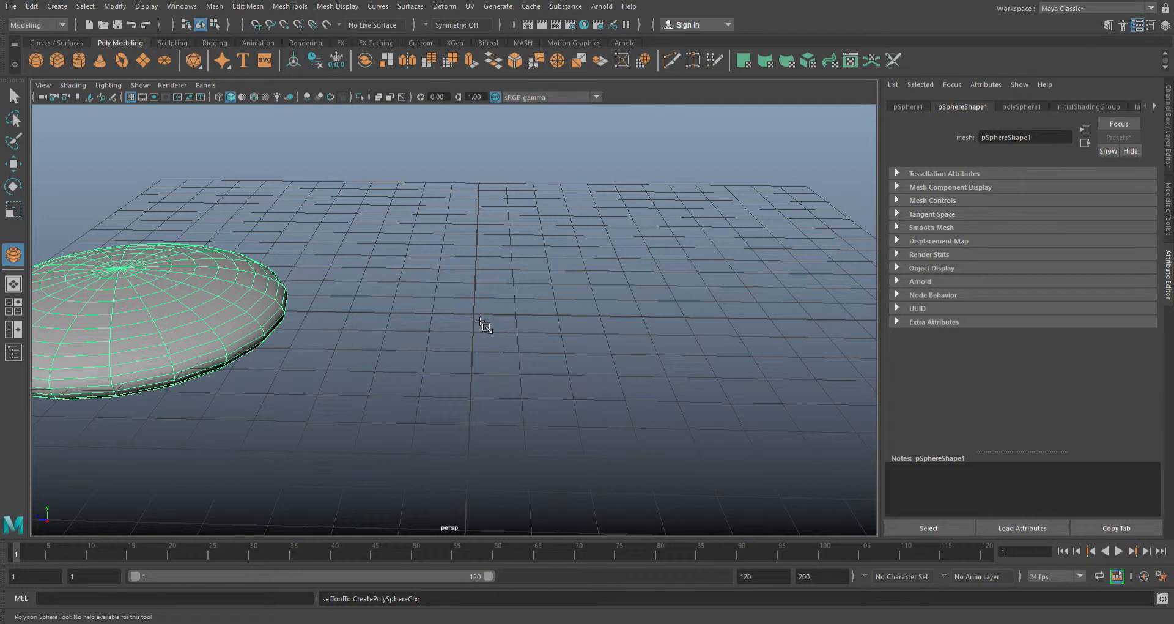
{"action": "left_click_drag", "start_coordinate": [481, 323], "coordinate": [544, 343]}
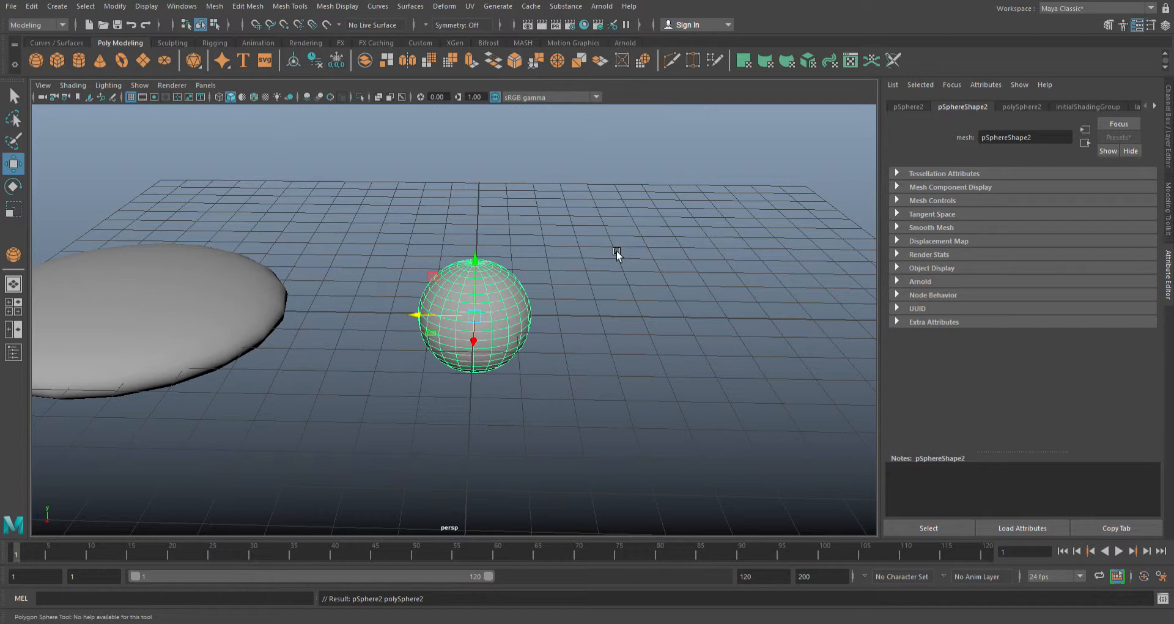
- Move the small sphere about 8.6 cm along Z in the side view so it sits at the centre of the disc
{"action": "key", "text": "space"}
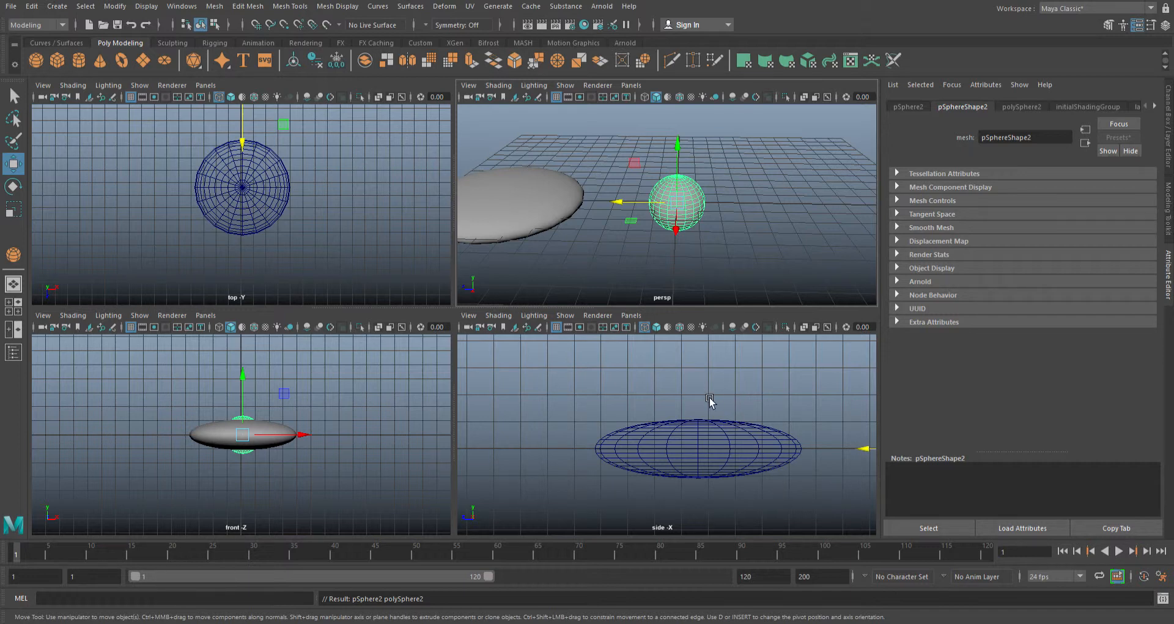
{"action": "key", "text": "space"}
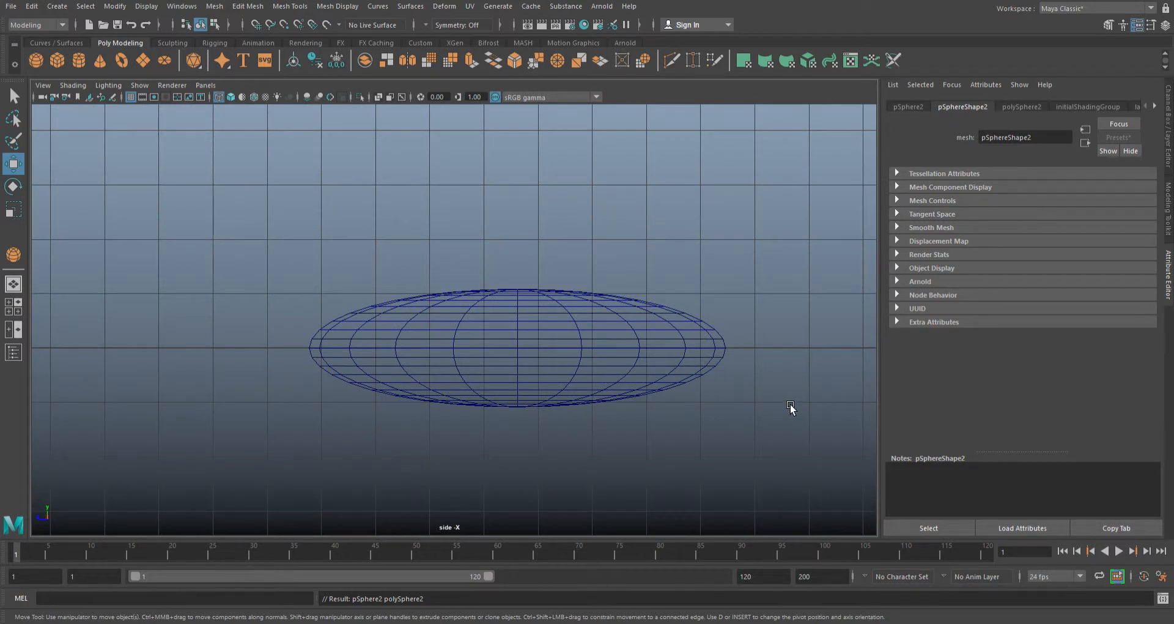
{"action": "key", "text": "f"}
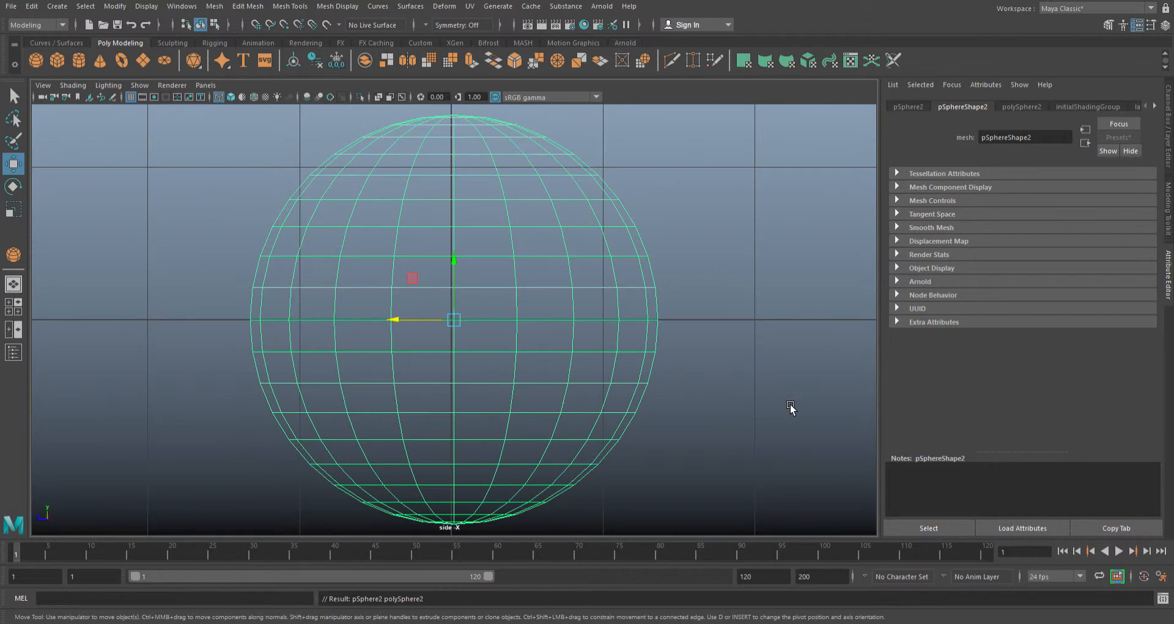
{"action": "scroll", "coordinate": [791, 407], "scroll_direction": "up", "scroll_amount": 1}
{"action": "scroll", "coordinate": [790, 407], "scroll_direction": "down", "scroll_amount": 6}
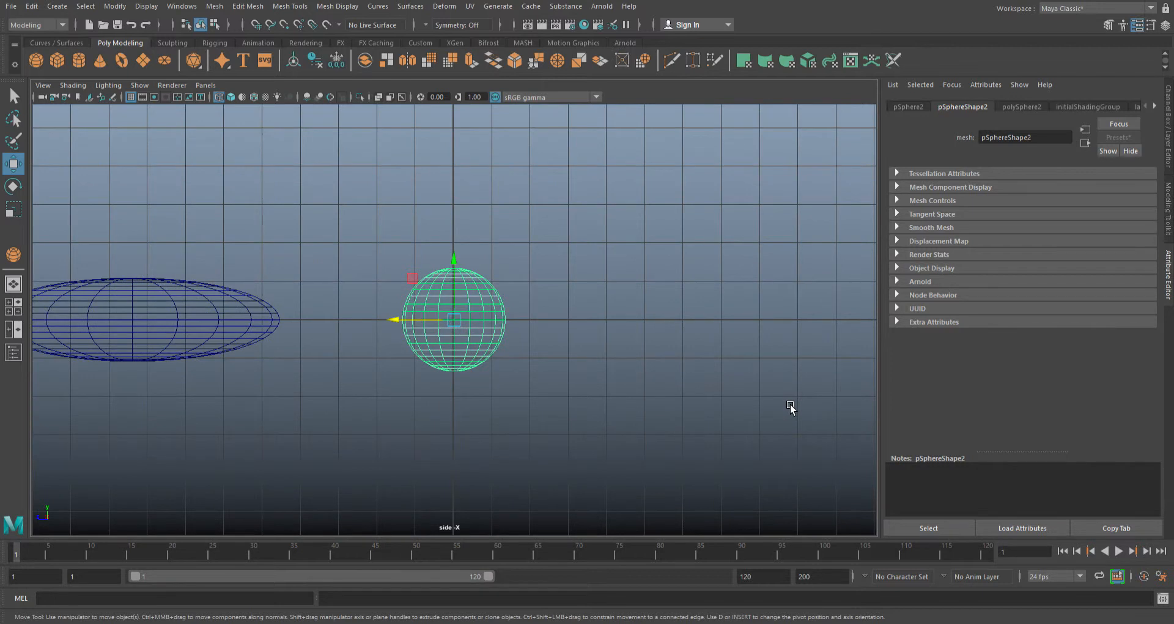
{"action": "left_click_drag", "start_coordinate": [400, 319], "coordinate": [83, 288]}
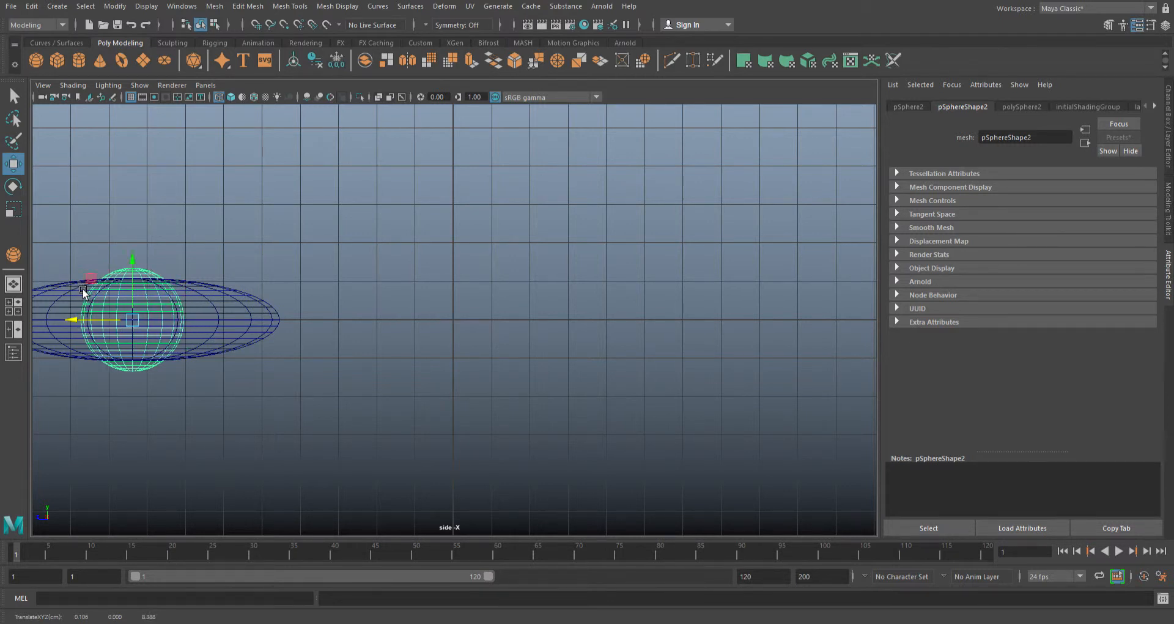
{"action": "middle_click_drag", "start_coordinate": [270, 258], "coordinate": [560, 278], "text": "alt"}
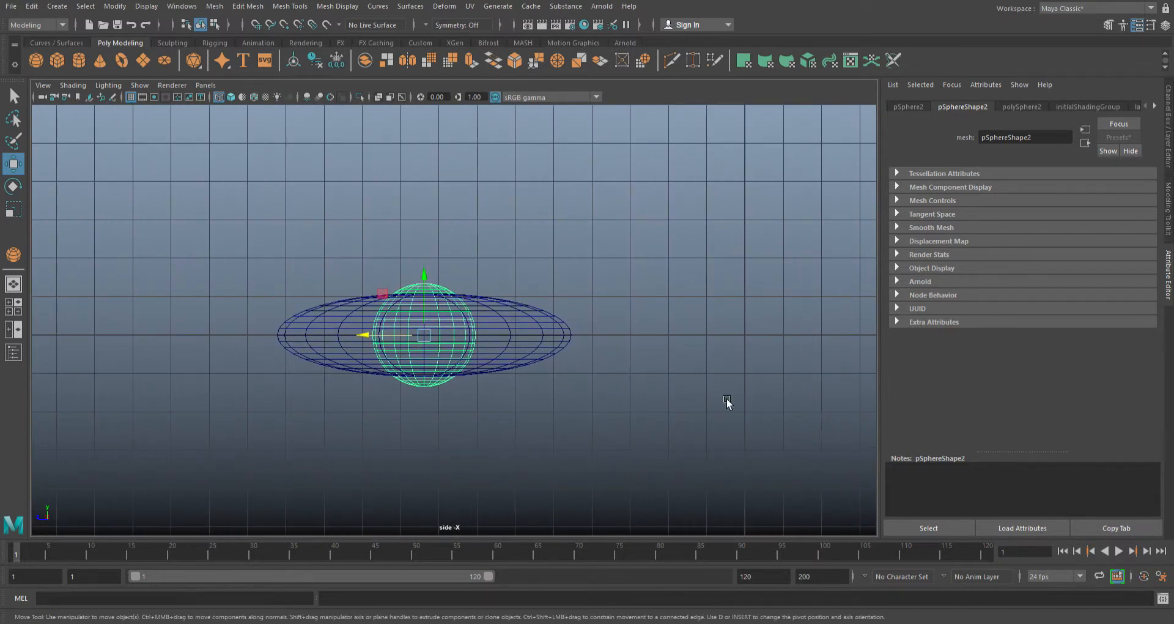
- Align the small sphere with the disc's centre along X in the top view
{"action": "key", "text": "space"}
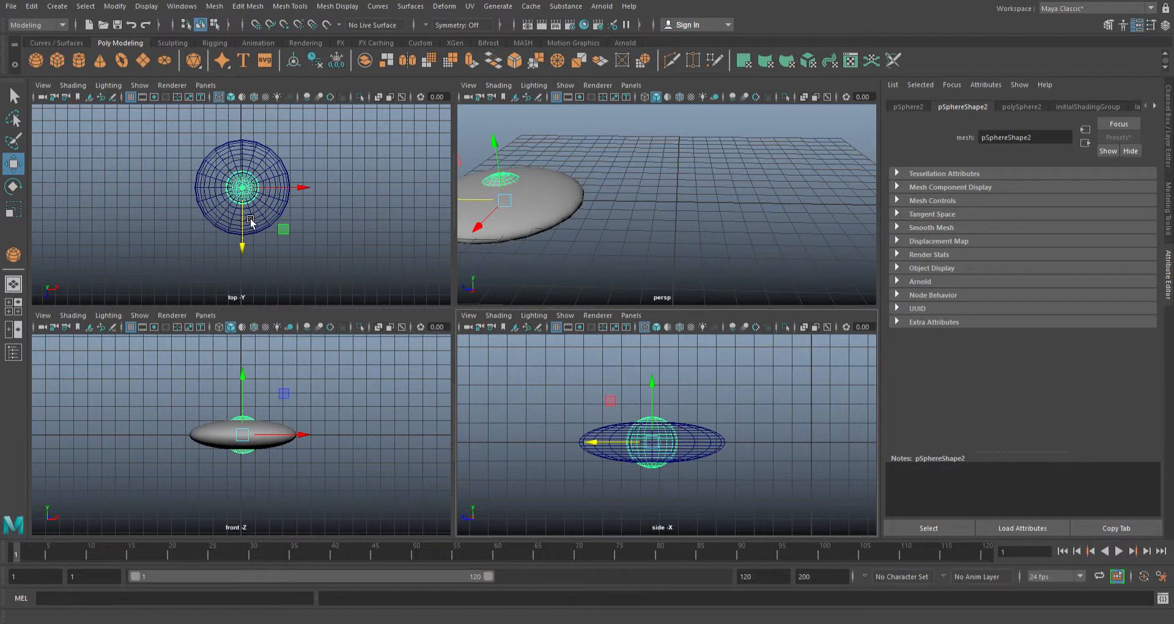
{"action": "key", "text": "space"}
{"action": "scroll", "coordinate": [531, 340], "scroll_direction": "up", "scroll_amount": 6}
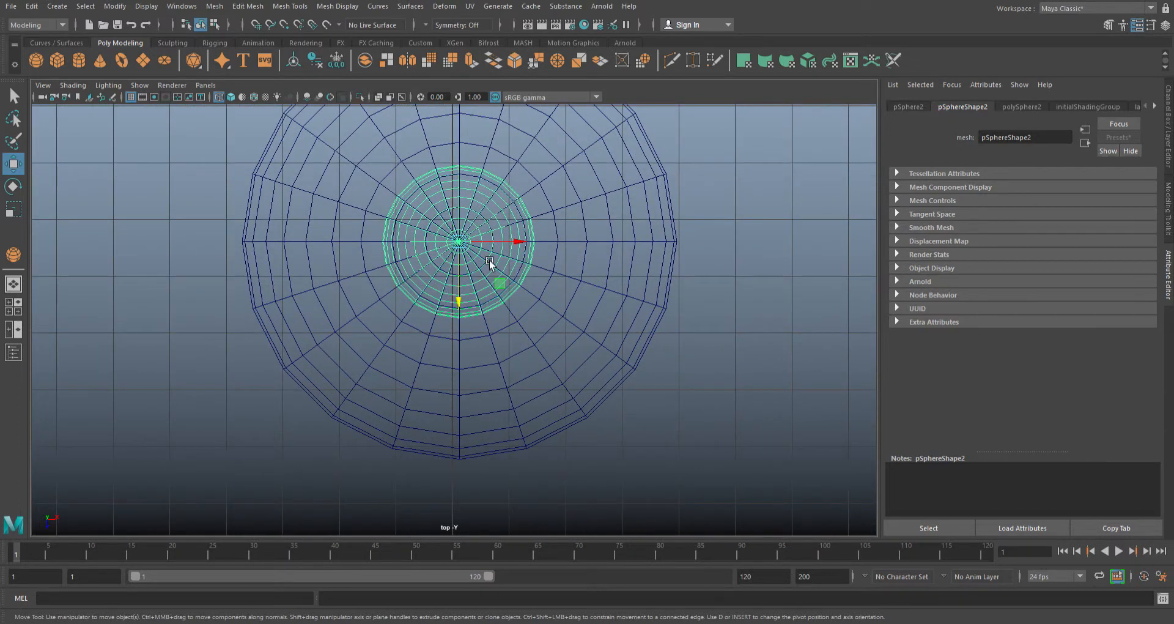
{"action": "scroll", "coordinate": [501, 245], "scroll_direction": "up", "scroll_amount": 2}
{"action": "left_click_drag", "start_coordinate": [530, 218], "coordinate": [531, 218]}
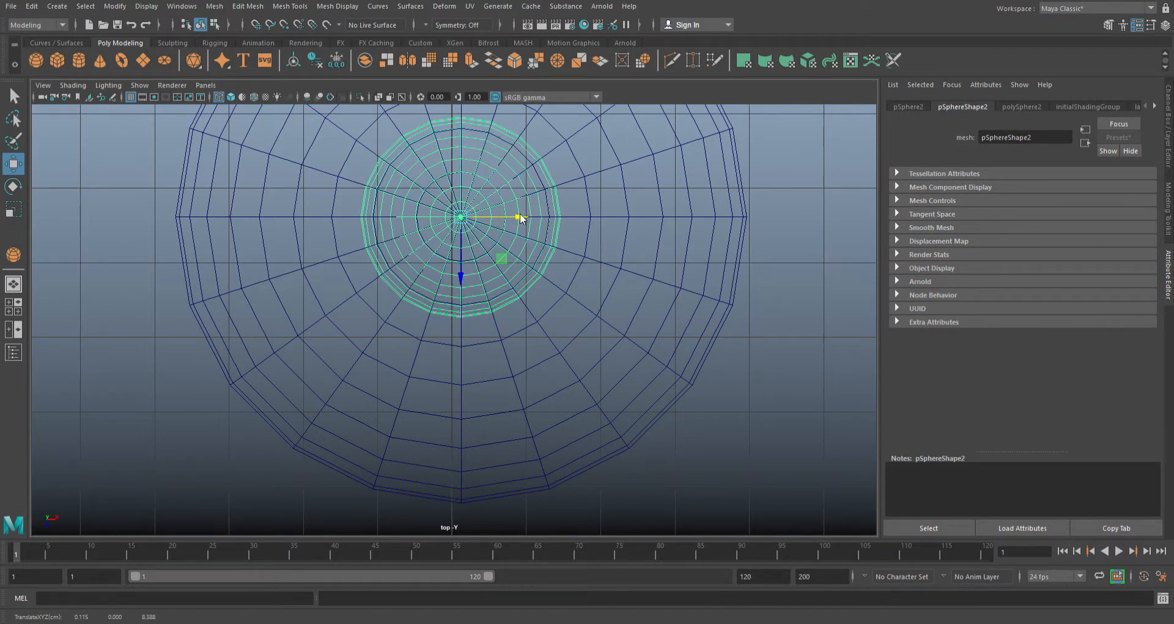
- Raise the small sphere along Y in the perspective view so it protrudes from the disc as a dome, and deselect it
{"action": "key", "text": "space"}
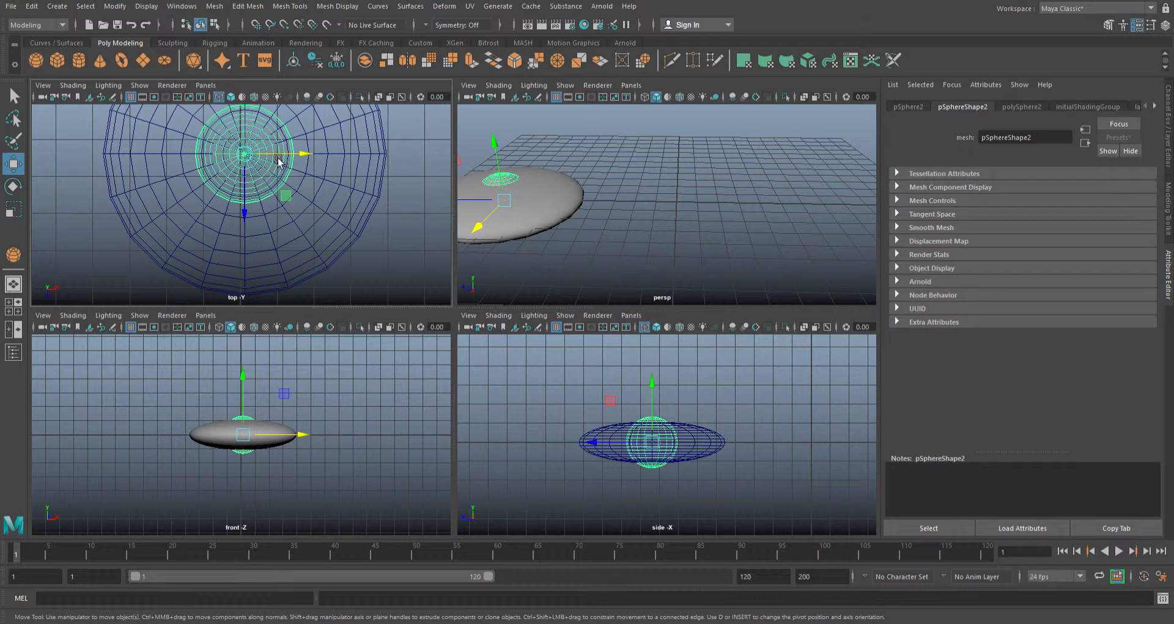
{"action": "key", "text": "space"}
{"action": "key", "text": "f"}
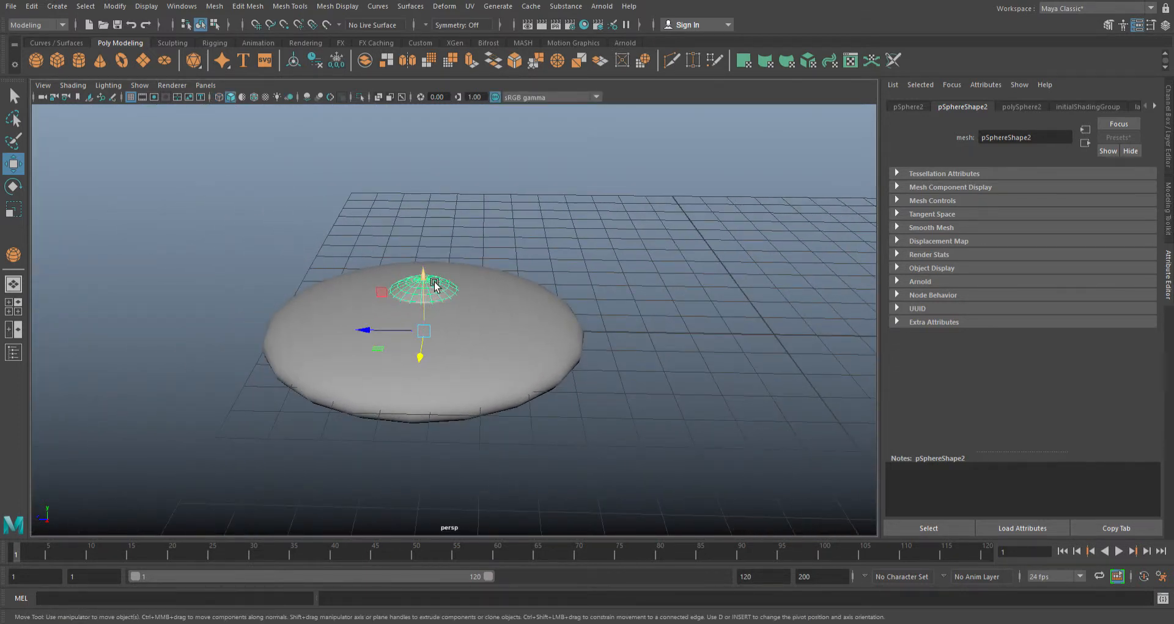
{"action": "left_click_drag", "start_coordinate": [434, 284], "coordinate": [428, 251]}
{"action": "left_click", "coordinate": [569, 282]}
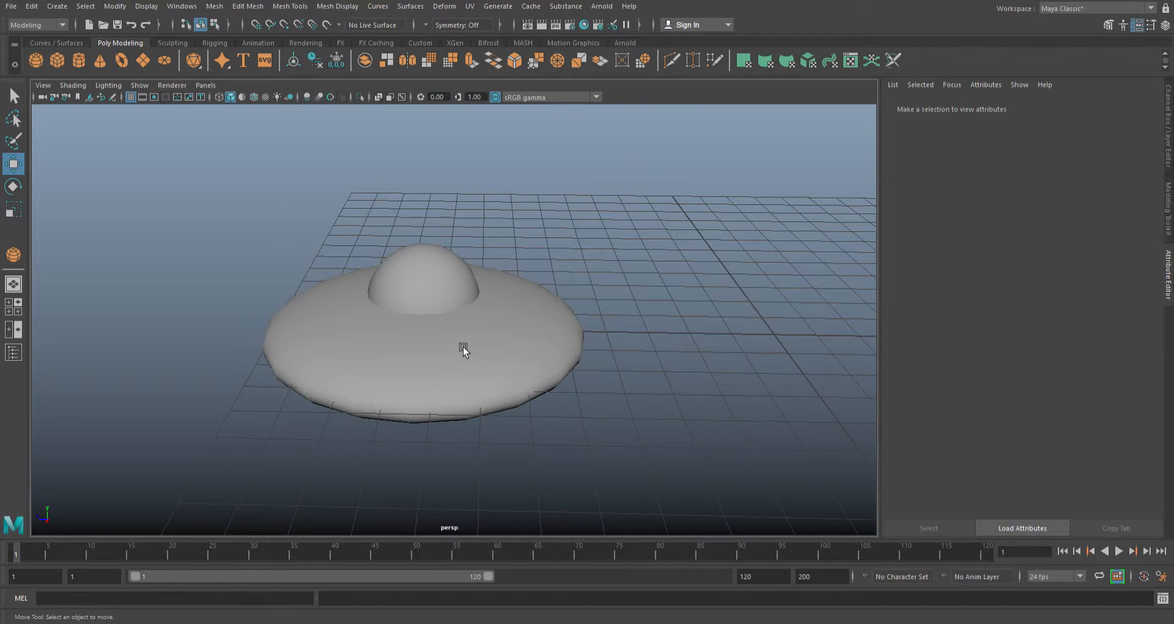
- Delete the lower faces of the small dome sphere that sit inside the disc, selecting them in the side view
{"action": "key", "text": "space"}
{"action": "key", "text": "space"}
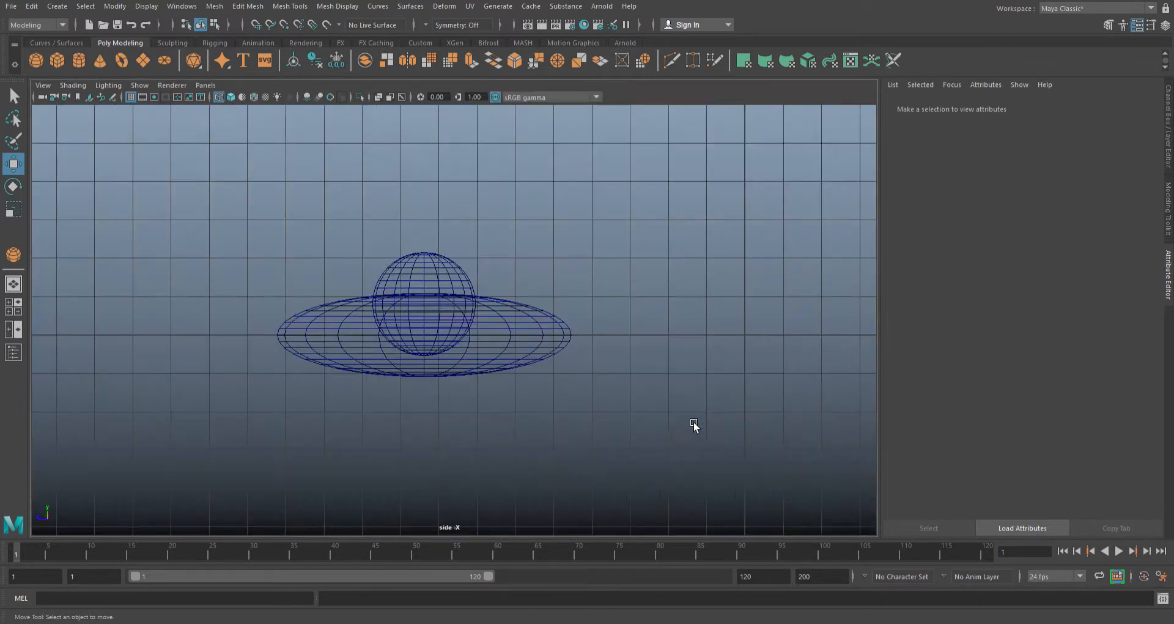
{"action": "left_click", "coordinate": [435, 272]}
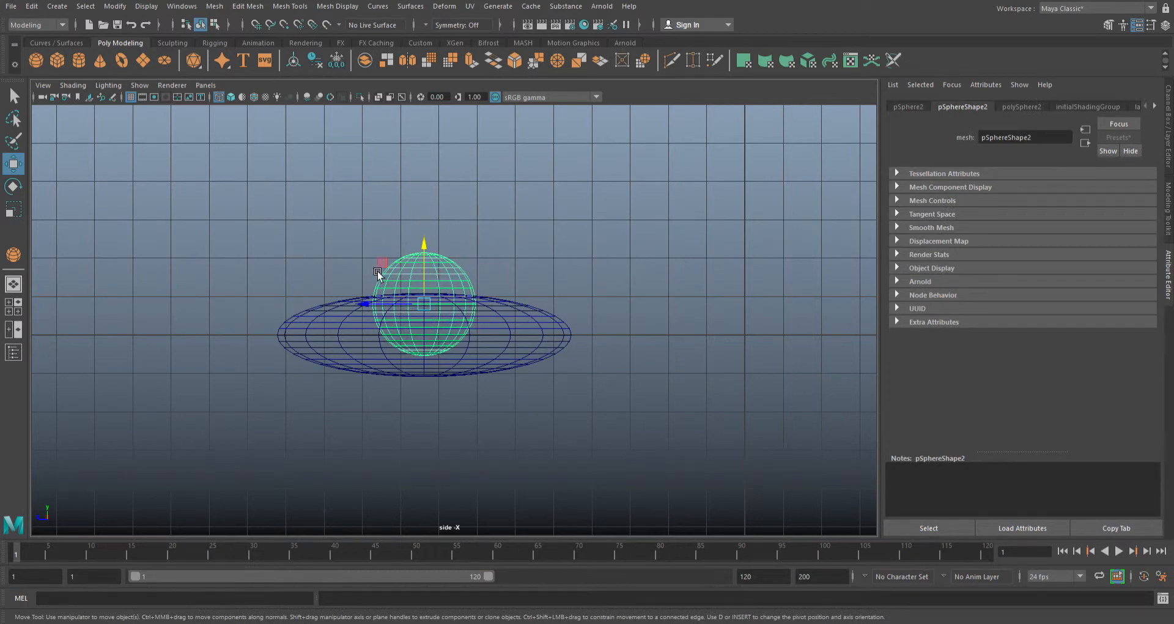
{"action": "left_click", "coordinate": [448, 303]}
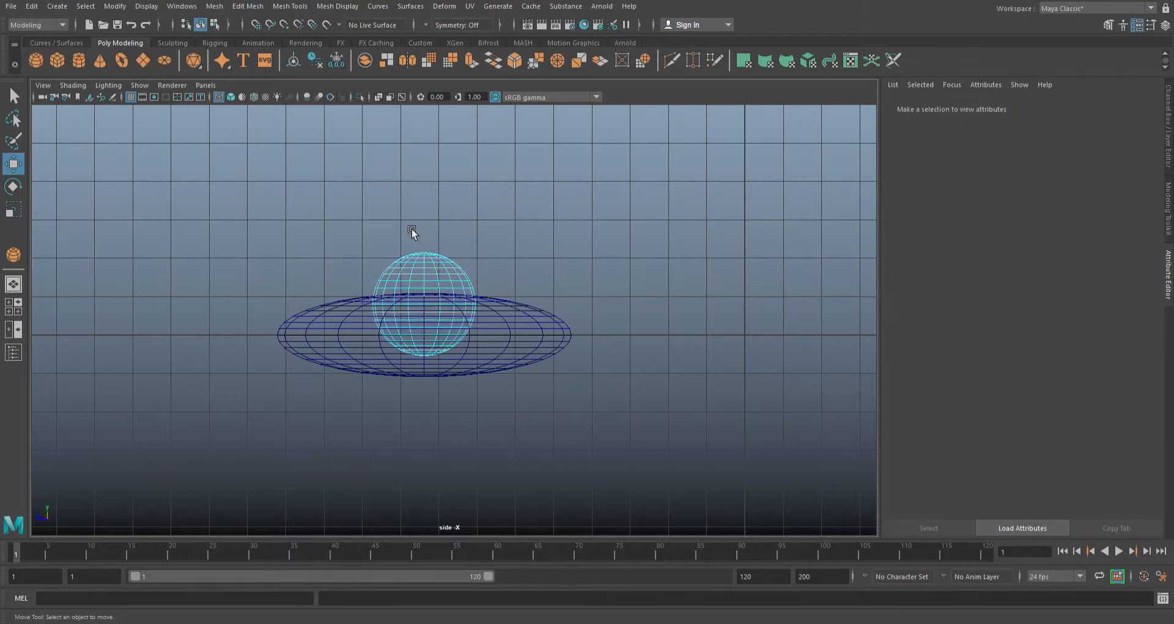
{"action": "scroll", "coordinate": [379, 347], "scroll_direction": "up", "scroll_amount": 5}
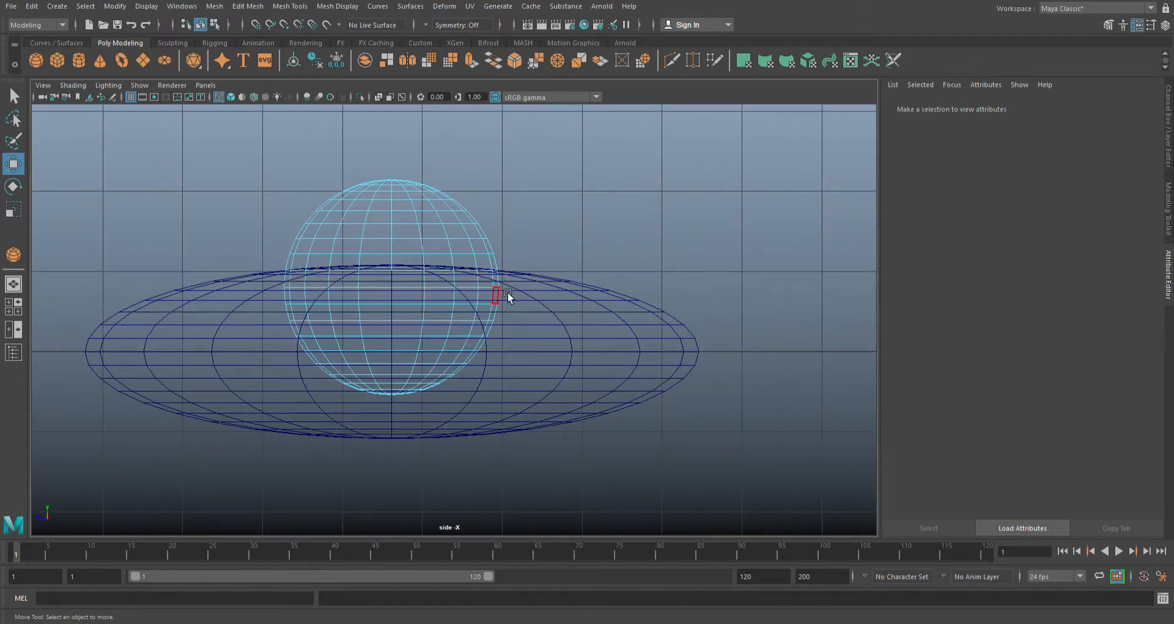
{"action": "key", "text": "space"}
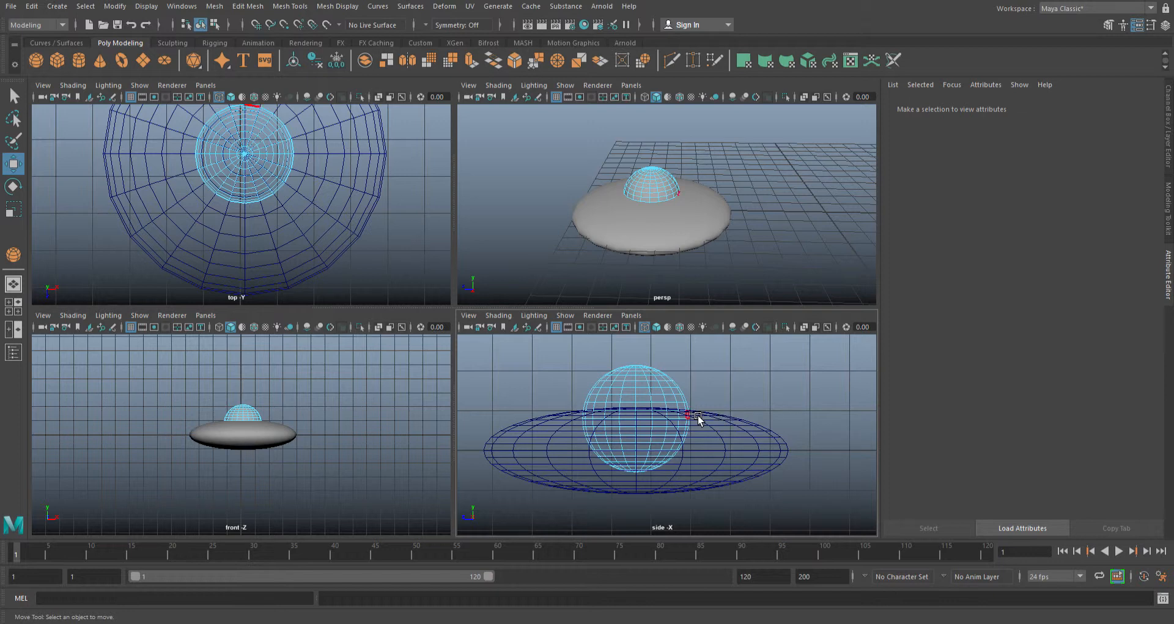
{"action": "left_click_drag", "start_coordinate": [710, 416], "coordinate": [570, 478]}
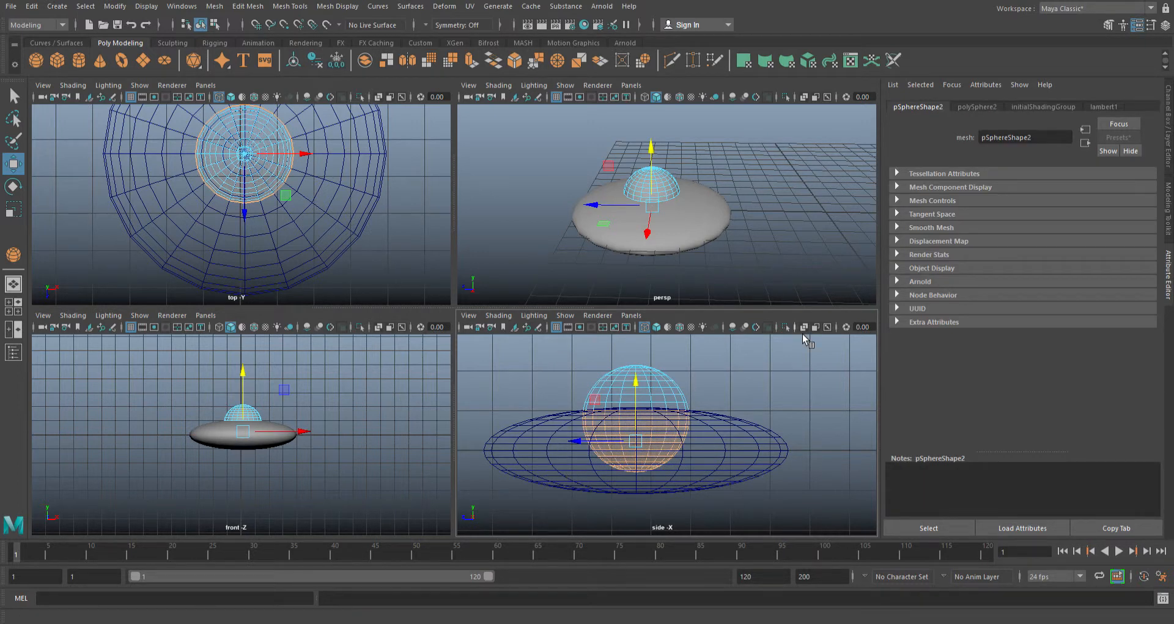
{"action": "left_click_drag", "start_coordinate": [798, 241], "coordinate": [599, 221], "text": "alt"}
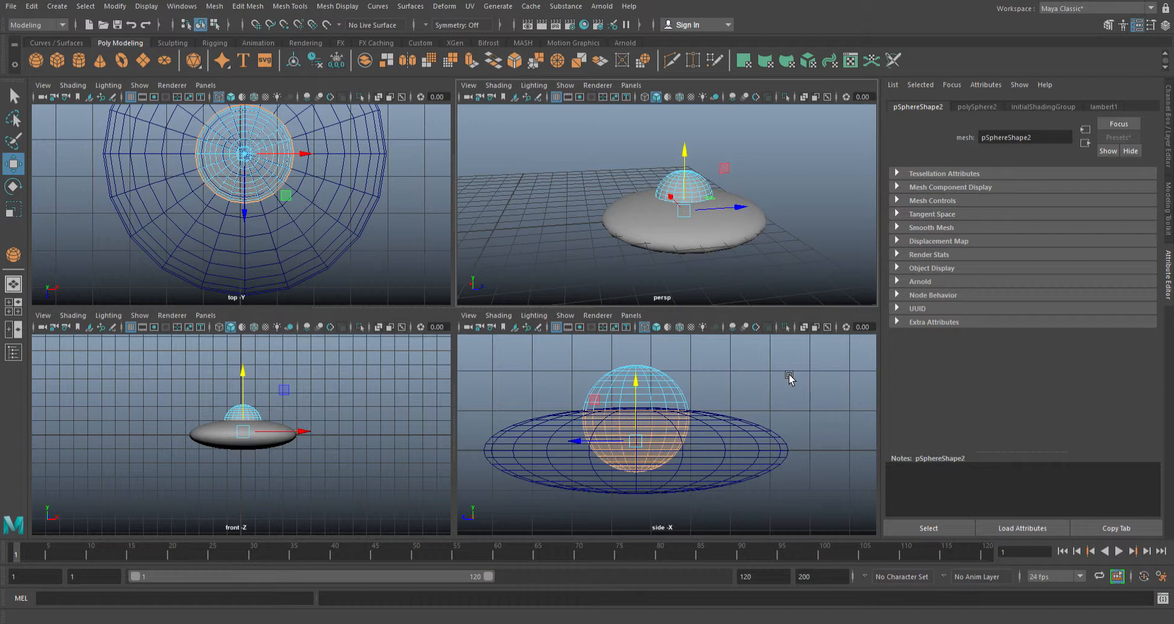
{"action": "left_click", "coordinate": [758, 414]}
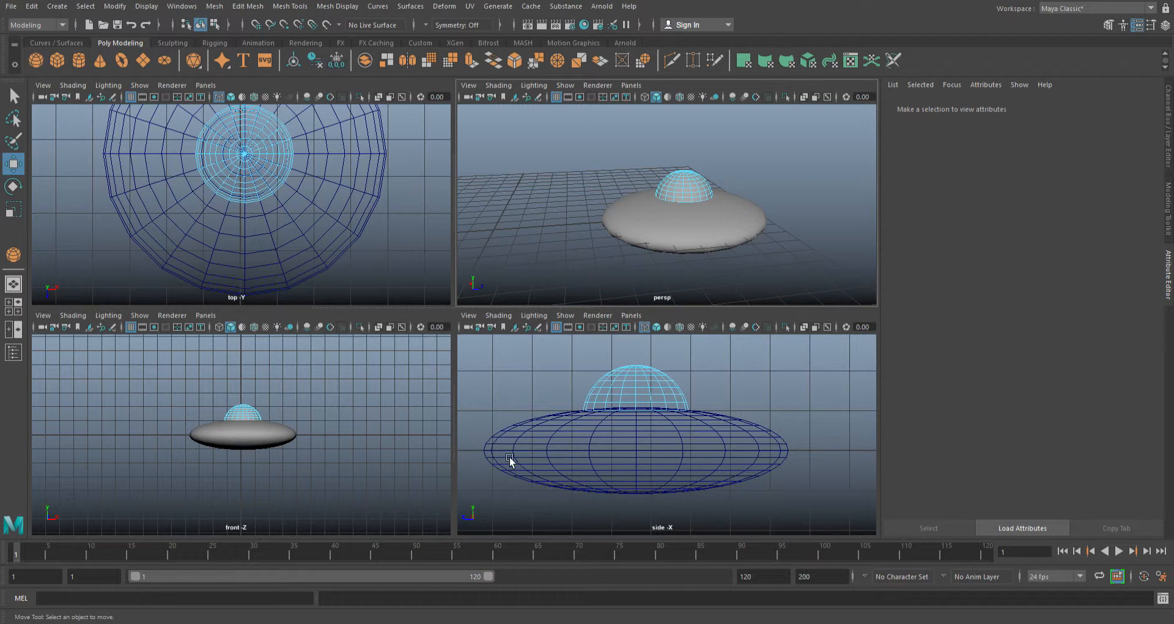
- Show the front view in wireframe, return the dome to object selection and deselect it
{"action": "left_click", "coordinate": [232, 330]}
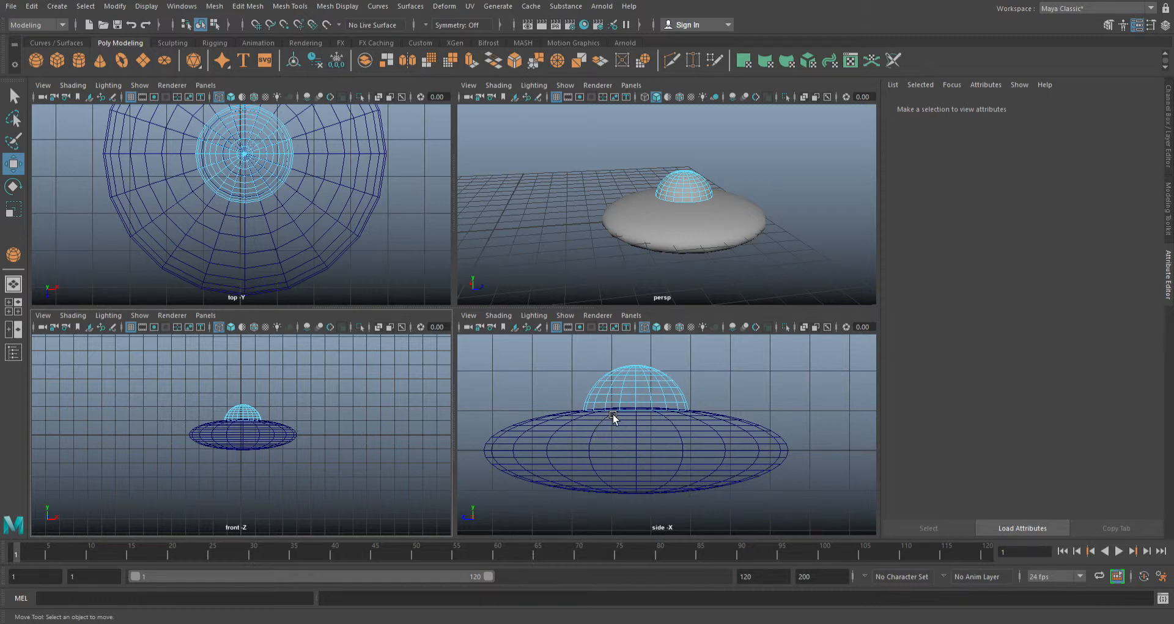
{"action": "left_click", "coordinate": [629, 383]}
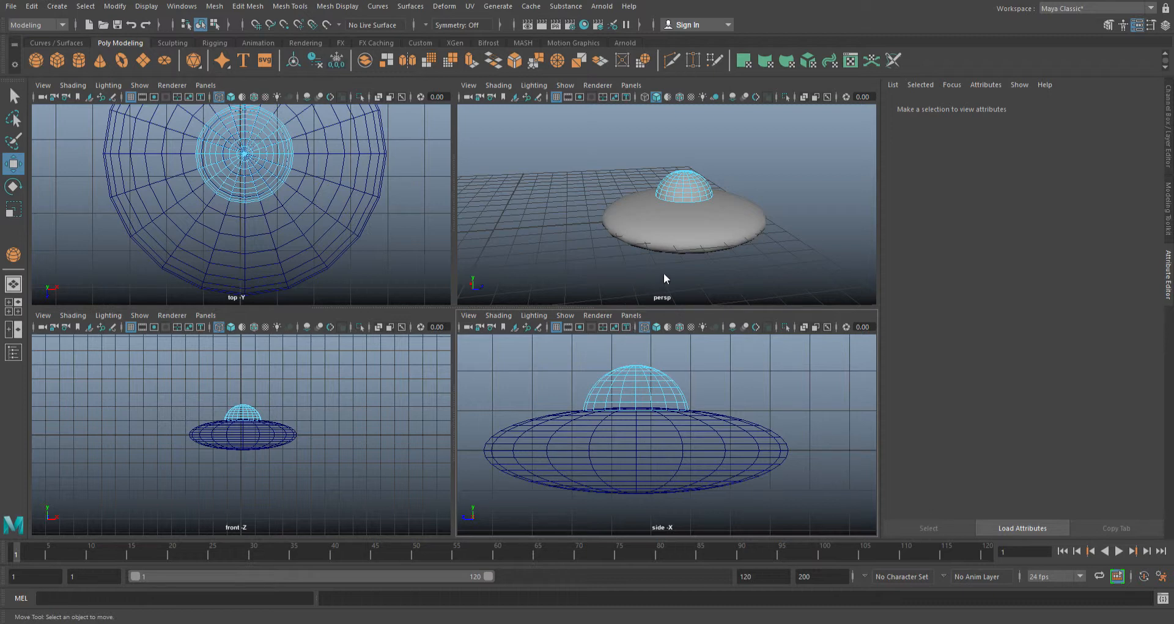
{"action": "right_click_drag", "start_coordinate": [671, 280], "coordinate": [683, 273]}
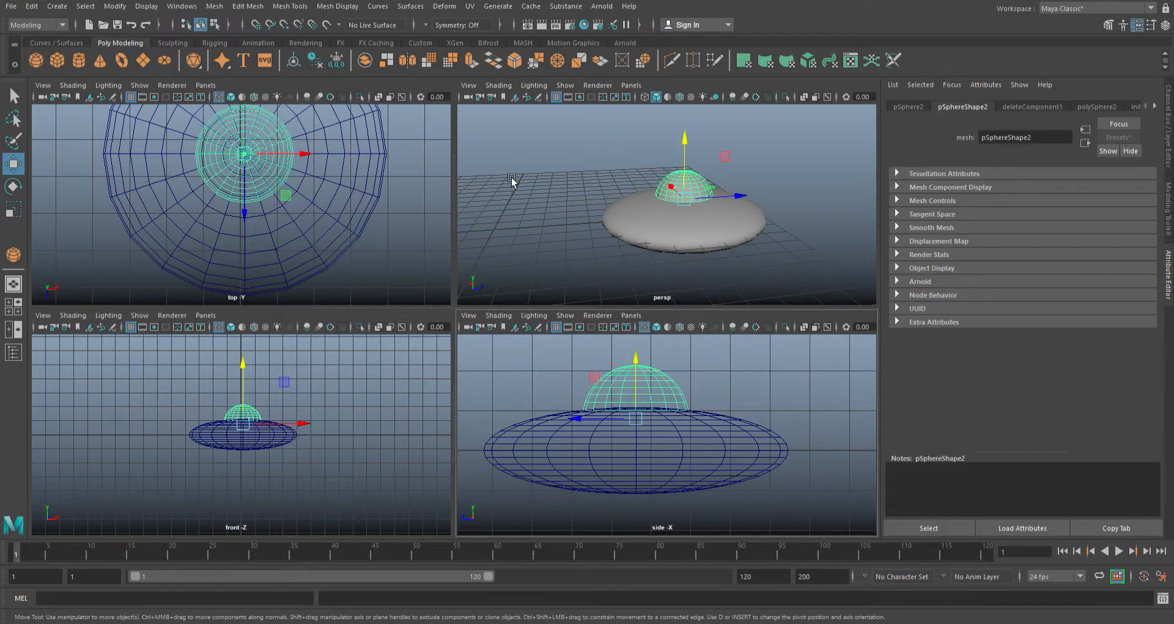
{"action": "left_click", "coordinate": [750, 366]}
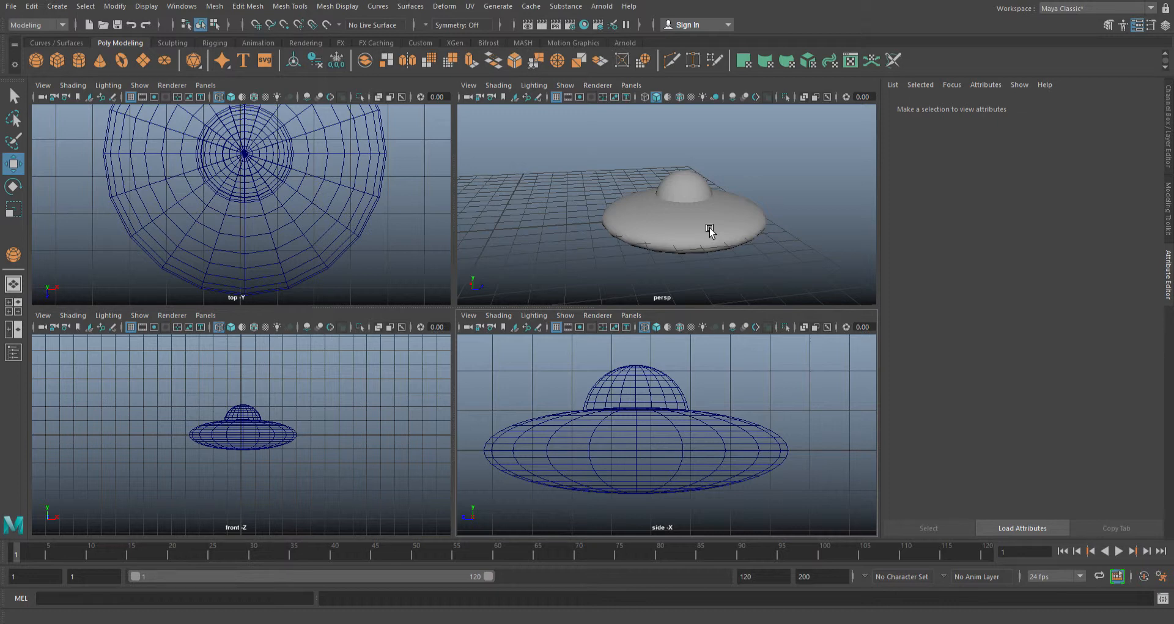
- Select the disc in the maximised perspective view and put it into face selection mode, viewed from underneath
{"action": "key", "text": "space"}
{"action": "left_click_drag", "start_coordinate": [730, 460], "coordinate": [538, 438], "text": "alt"}
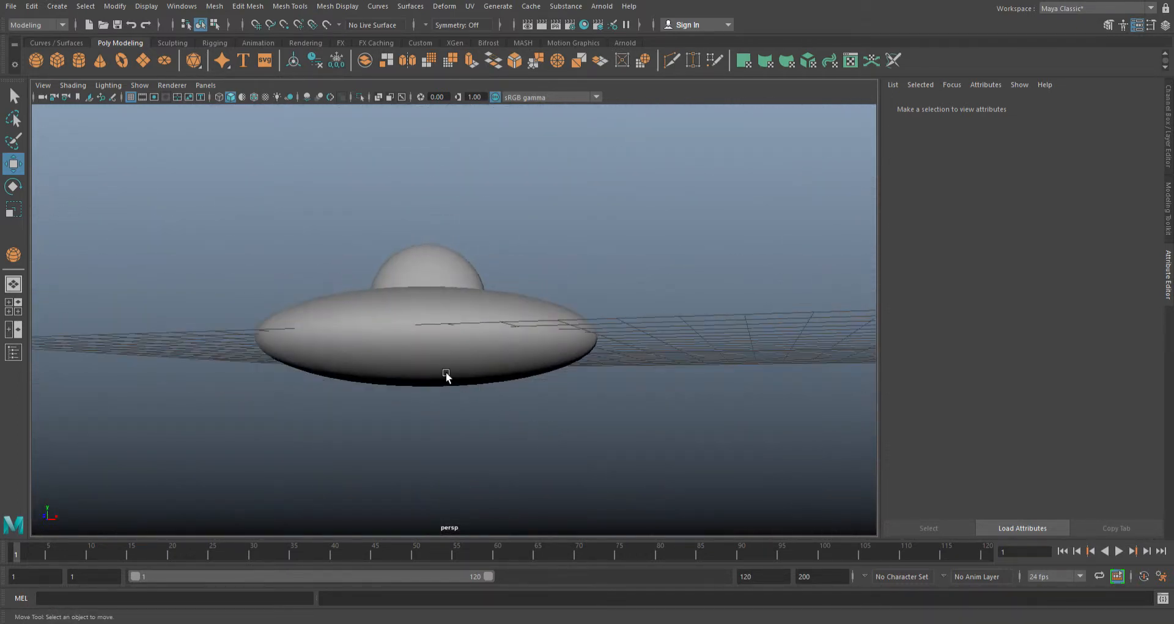
{"action": "left_click_drag", "start_coordinate": [655, 388], "coordinate": [391, 363], "text": "alt"}
{"action": "left_click", "coordinate": [392, 362]}
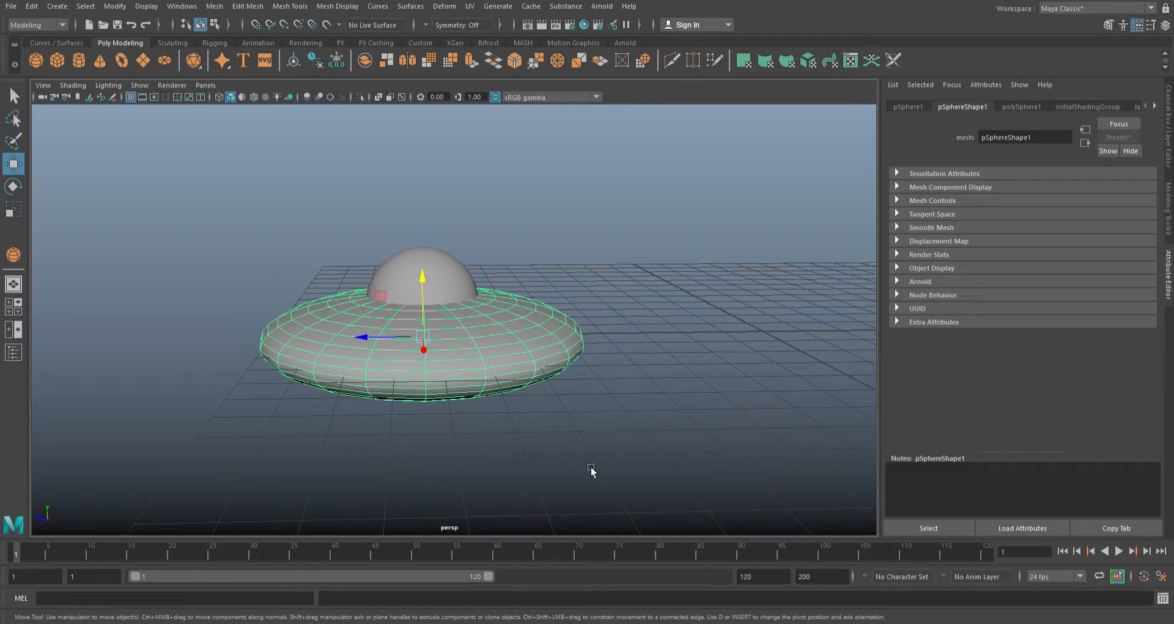
{"action": "mouse_move", "coordinate": [583, 447]}
{"action": "left_mouse_down", "text": "alt"}
{"action": "mouse_move", "coordinate": [577, 338]}
{"action": "mouse_move", "coordinate": [576, 448]}
{"action": "left_mouse_up", "text": "alt"}
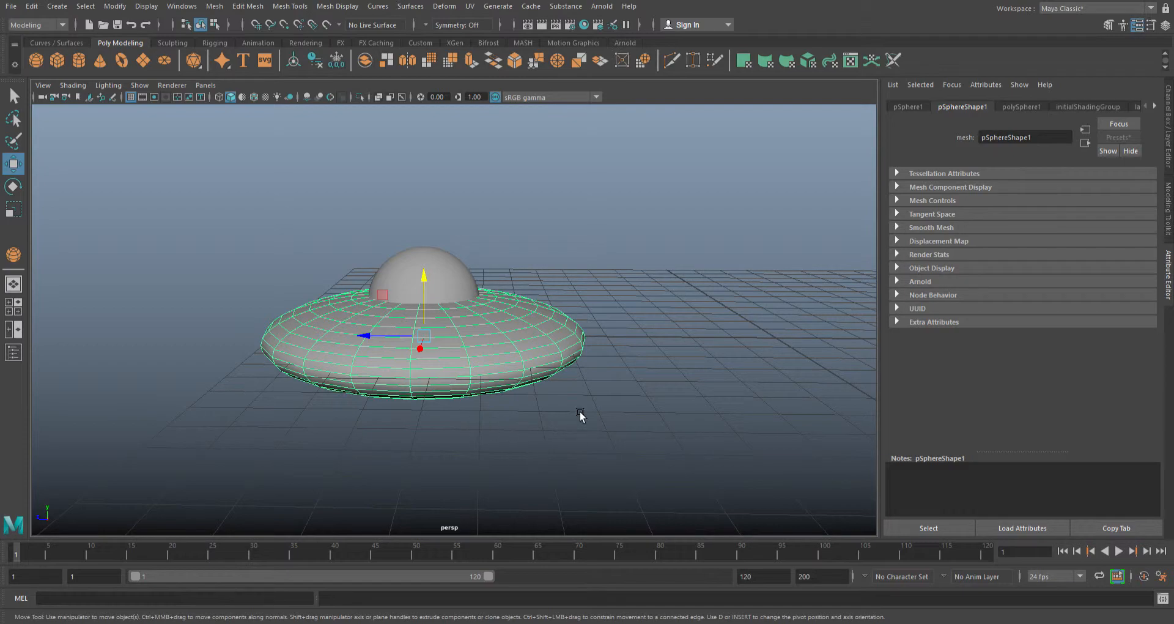
{"action": "left_click_drag", "start_coordinate": [598, 427], "coordinate": [595, 324], "text": "alt"}
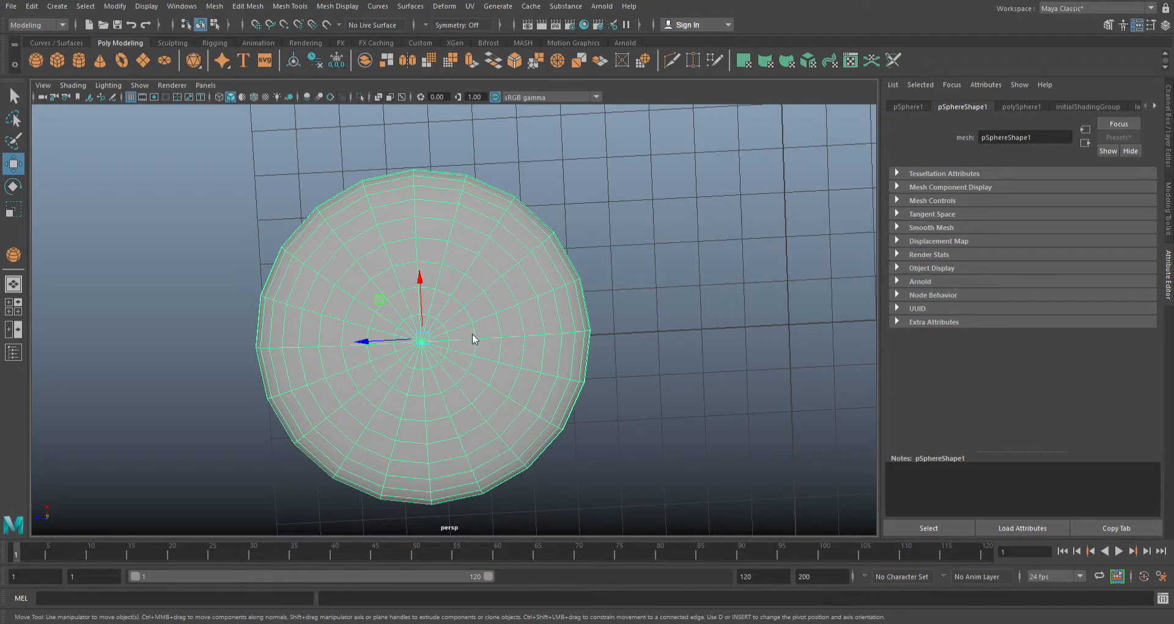
{"action": "key", "text": "F11"}
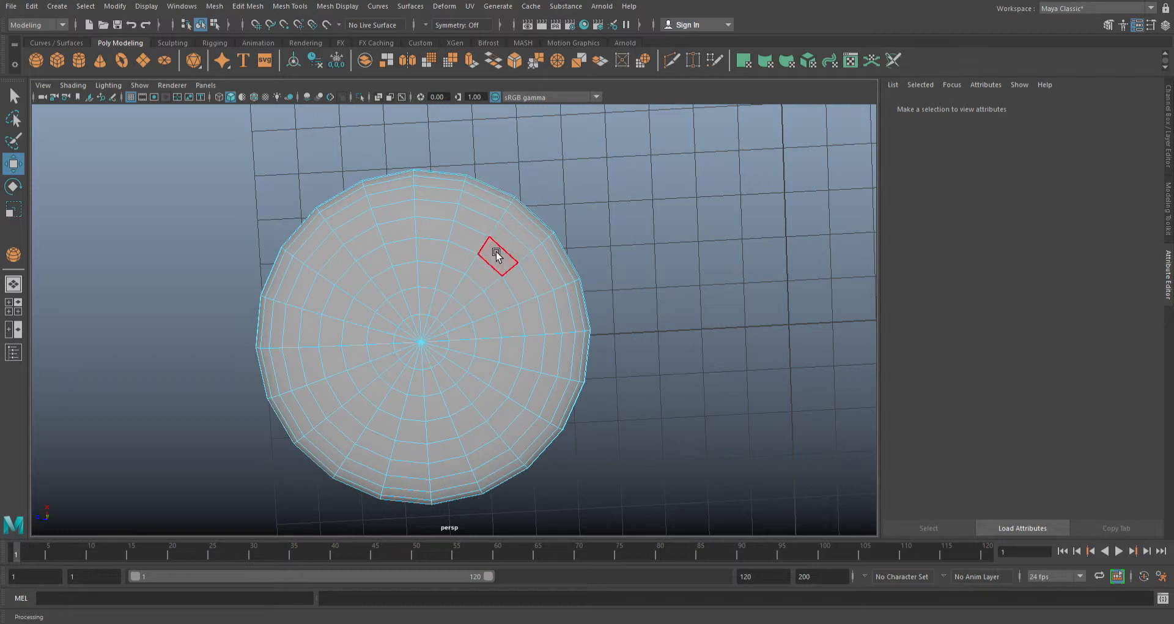
{"action": "left_click_drag", "start_coordinate": [514, 174], "coordinate": [485, 231]}
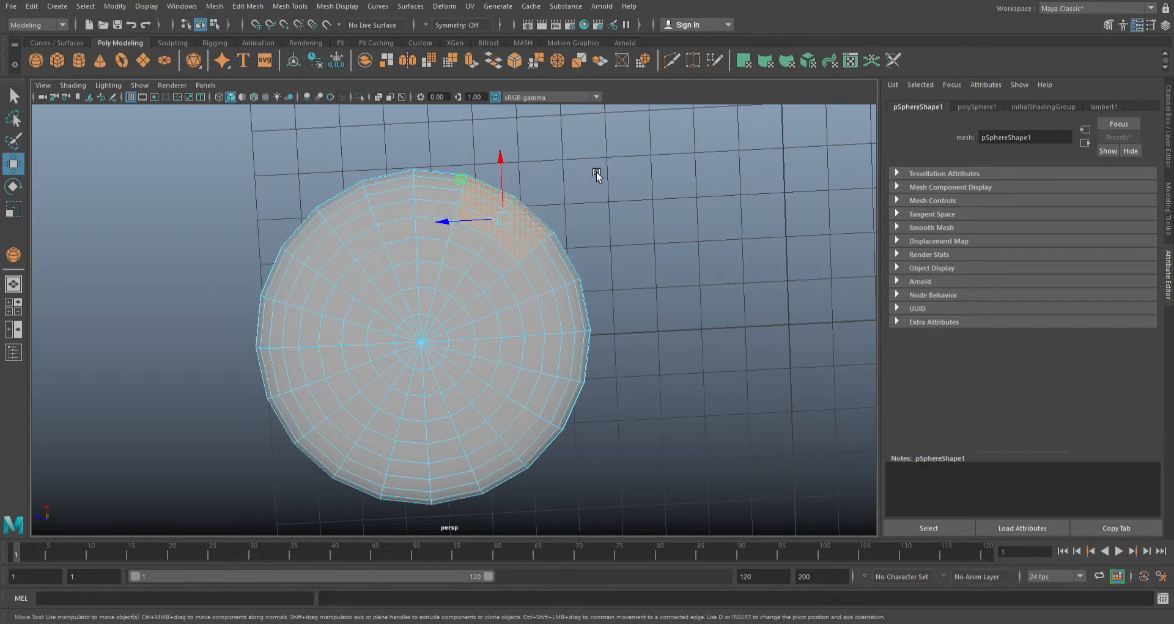
{"action": "left_click_drag", "start_coordinate": [596, 171], "coordinate": [567, 266], "text": "alt"}
{"action": "right_click_drag", "start_coordinate": [519, 430], "coordinate": [773, 398], "text": "alt"}
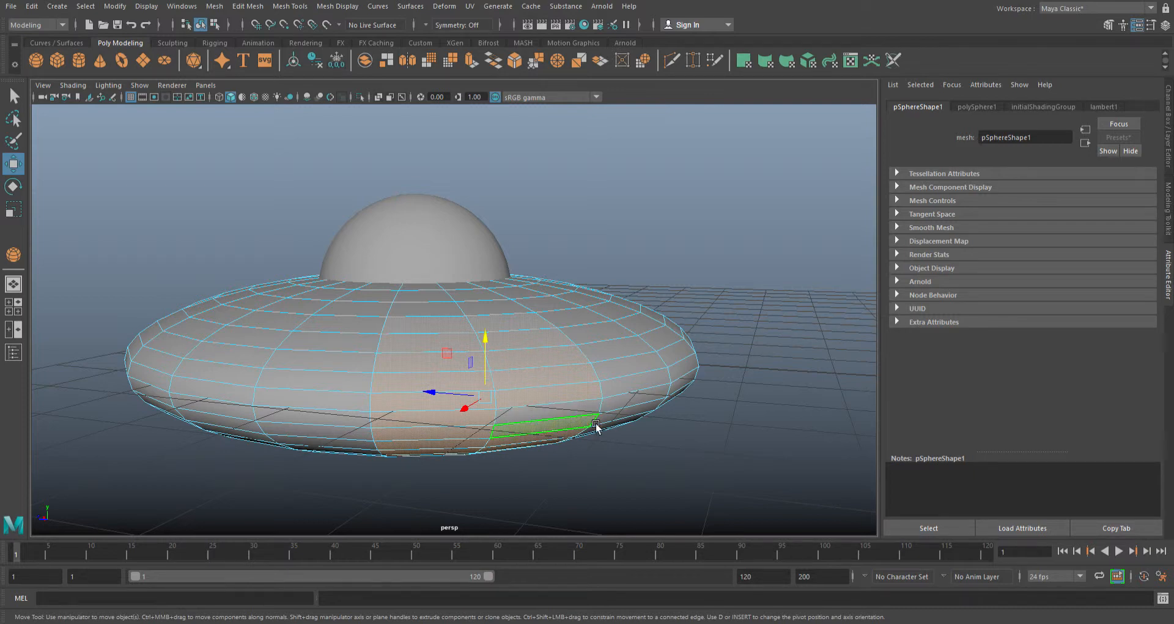
{"action": "left_click_drag", "start_coordinate": [629, 506], "coordinate": [729, 448], "text": "alt"}
{"action": "left_click", "coordinate": [795, 371]}
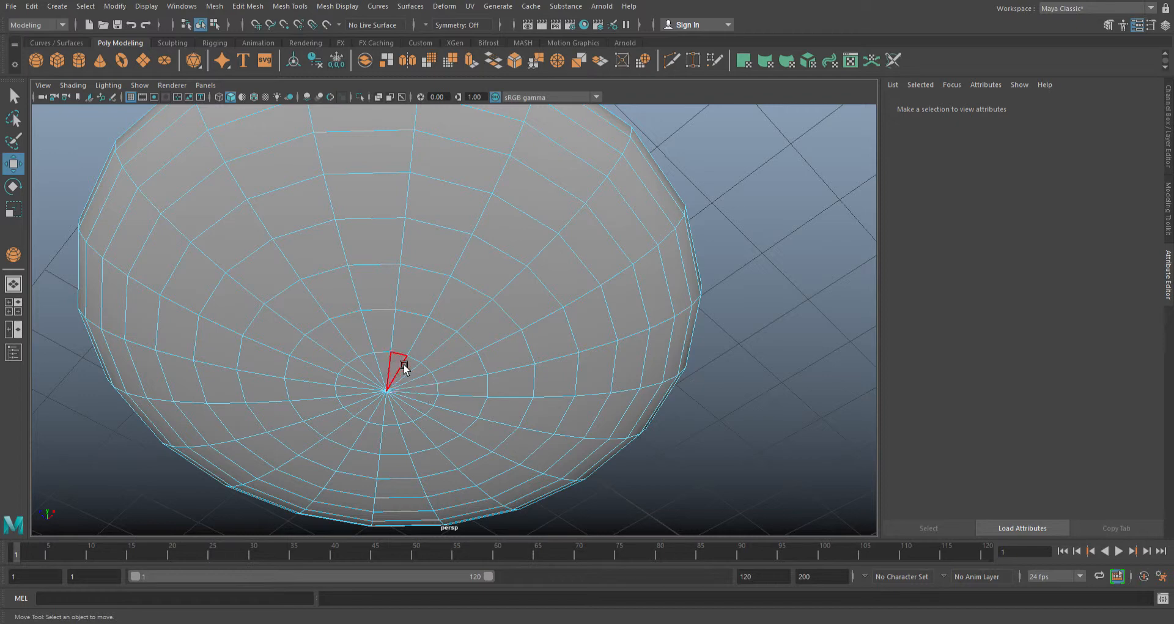
- Select all the triangular faces around the centre point of the disc's underside
{"action": "left_click", "coordinate": [432, 390]}
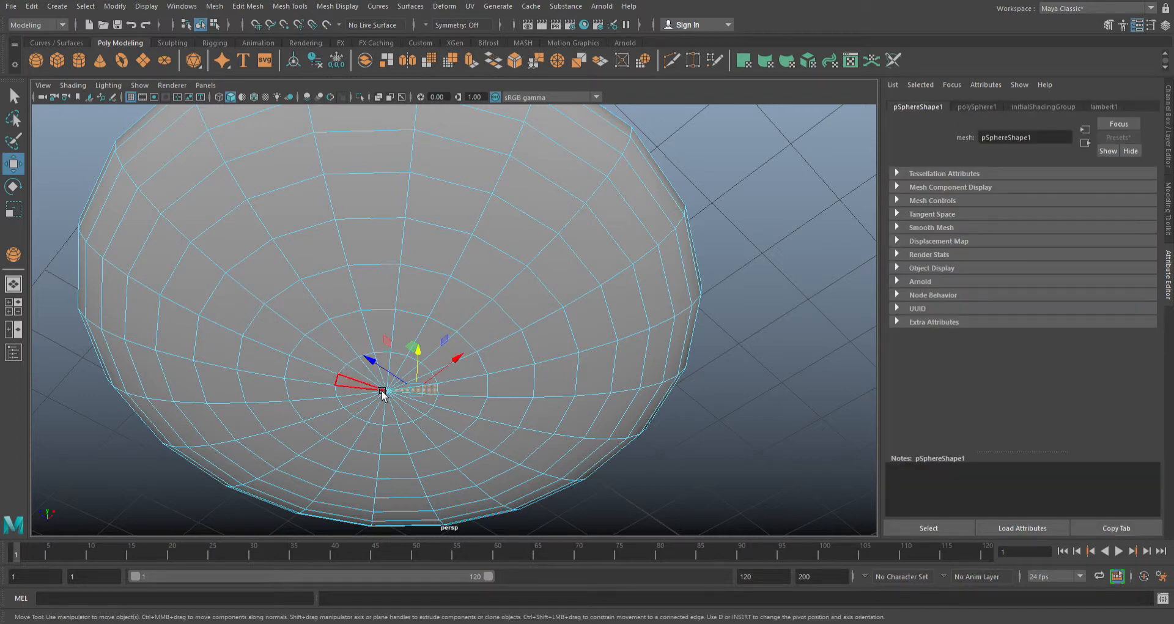
{"action": "scroll", "coordinate": [383, 394], "scroll_direction": "up", "scroll_amount": 4}
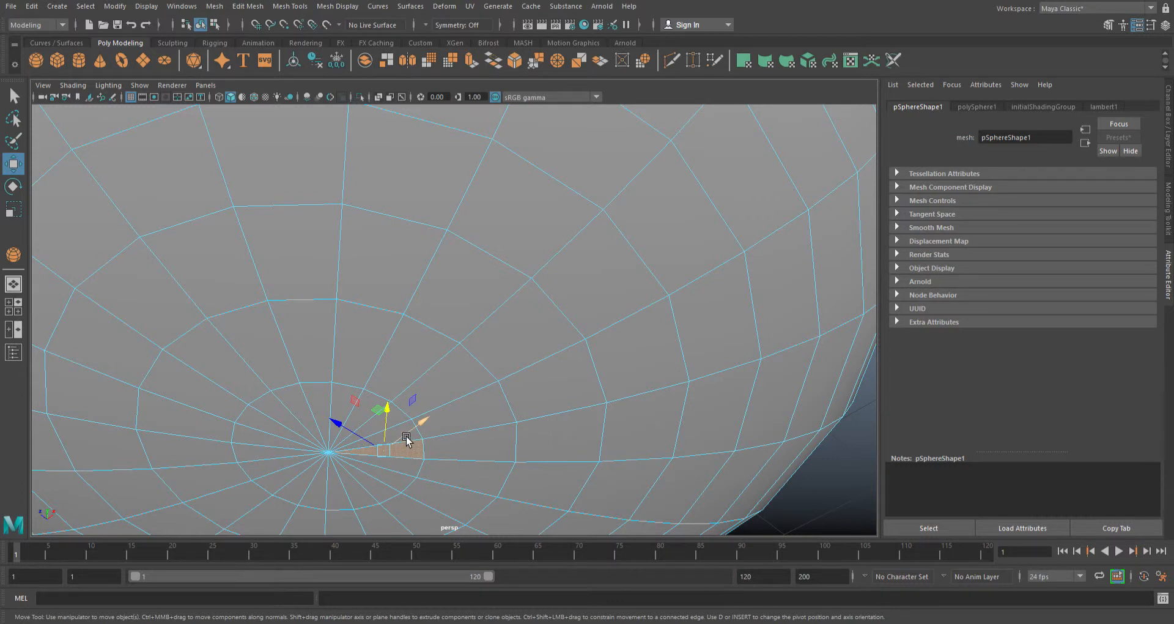
{"action": "key", "text": "q"}
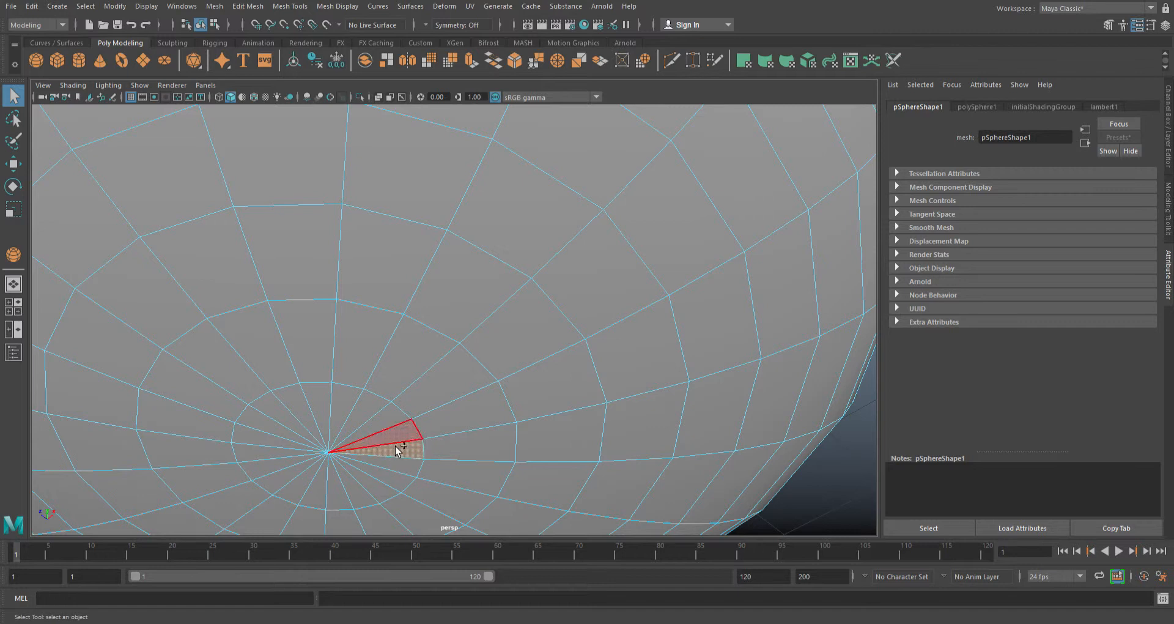
{"action": "mouse_move", "coordinate": [400, 437]}
{"action": "left_mouse_down", "text": "shift"}
{"action": "mouse_move", "coordinate": [369, 413]}
{"action": "mouse_move", "coordinate": [340, 410]}
{"action": "mouse_move", "coordinate": [277, 429]}
{"action": "mouse_move", "coordinate": [270, 477]}
{"action": "mouse_move", "coordinate": [285, 493]}
{"action": "mouse_move", "coordinate": [347, 503]}
{"action": "left_mouse_up", "text": "shift"}
{"action": "left_click", "coordinate": [381, 487], "text": "shift"}
{"action": "left_click", "coordinate": [389, 477], "text": "shift"}
{"action": "left_click", "coordinate": [392, 466], "text": "shift"}
- Add the complete second ring of faces around the underside's centre to the face selection
{"action": "left_click", "coordinate": [455, 490], "text": "shift"}
{"action": "left_click", "coordinate": [456, 472], "text": "shift"}
{"action": "left_click", "coordinate": [457, 451], "text": "shift"}
{"action": "left_click", "coordinate": [451, 416], "text": "shift"}
{"action": "left_click", "coordinate": [428, 397], "text": "shift"}
{"action": "left_click", "coordinate": [397, 383], "text": "shift"}
{"action": "left_click", "coordinate": [369, 375], "text": "shift"}
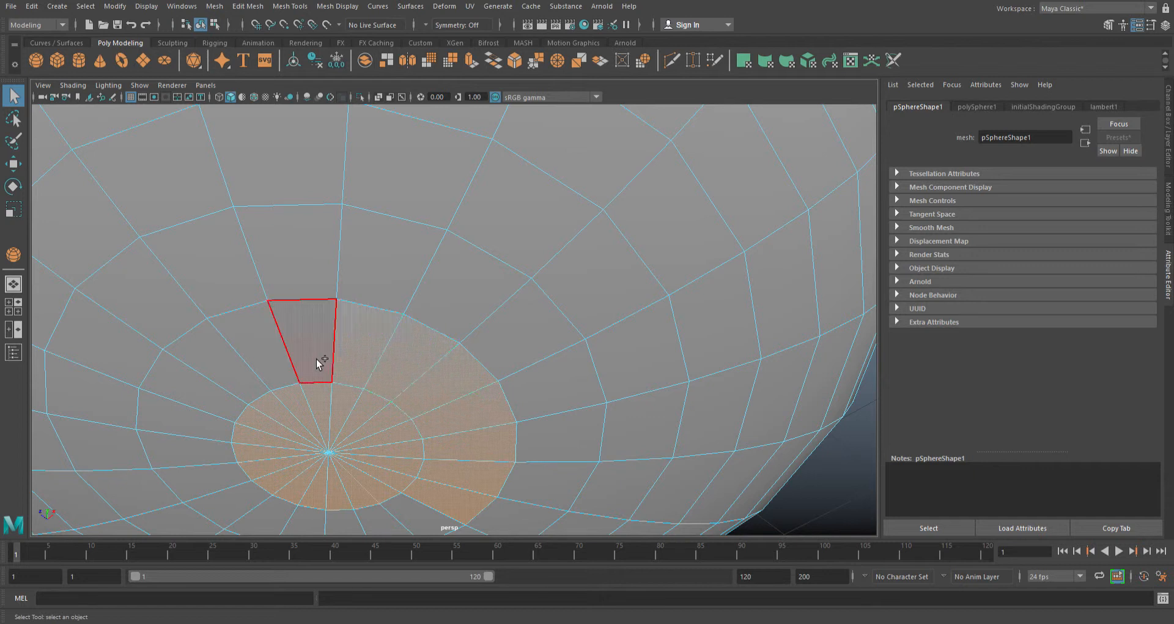
{"action": "left_click", "coordinate": [319, 367], "text": "shift"}
{"action": "left_click", "coordinate": [291, 364], "text": "shift"}
{"action": "left_click", "coordinate": [241, 385], "text": "shift"}
{"action": "left_click", "coordinate": [220, 421], "text": "shift"}
{"action": "left_click", "coordinate": [204, 440], "text": "shift"}
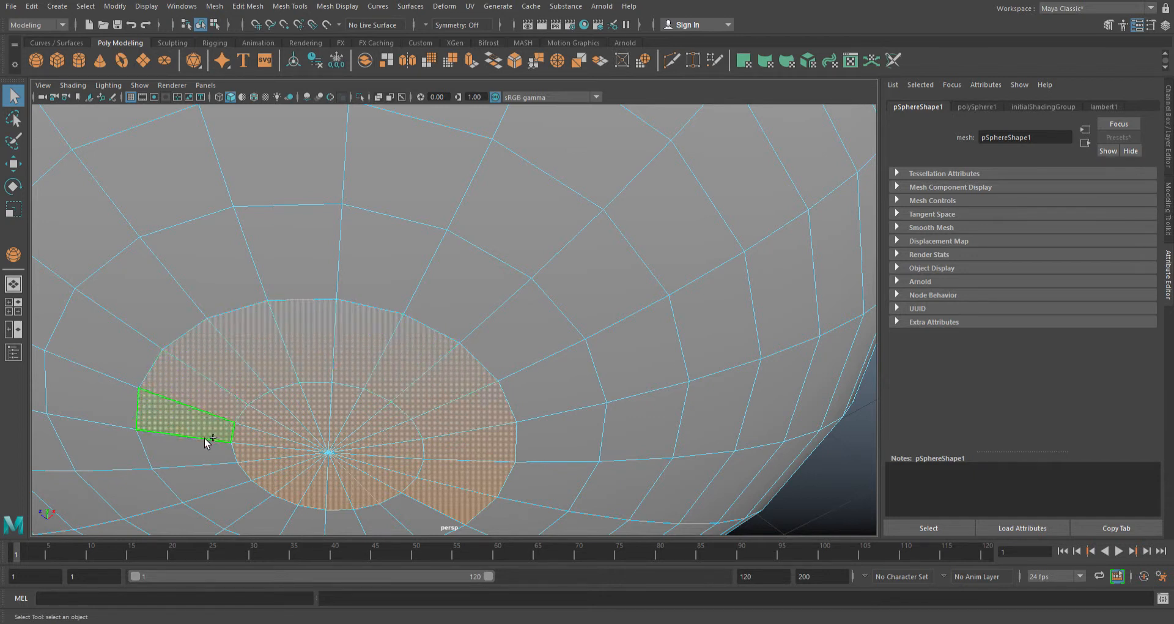
{"action": "left_click", "coordinate": [205, 468], "text": "shift"}
{"action": "left_click", "coordinate": [210, 497], "text": "shift"}
{"action": "left_click", "coordinate": [236, 521], "text": "shift"}
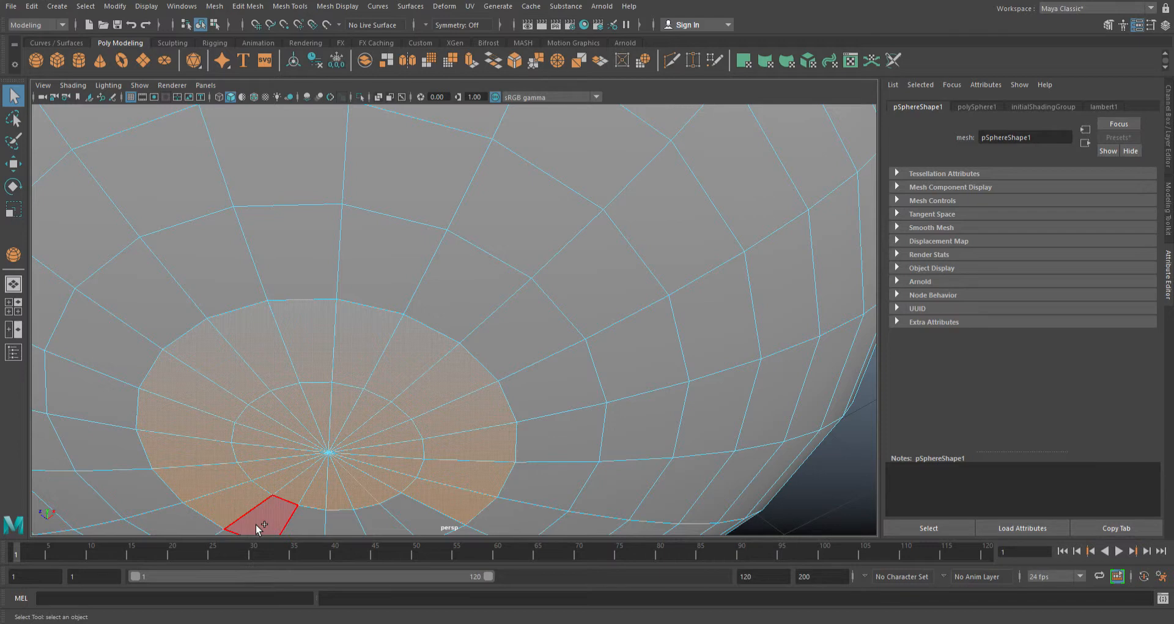
{"action": "left_click", "coordinate": [303, 521], "text": "shift"}
{"action": "left_click", "coordinate": [347, 520], "text": "shift"}
{"action": "left_click", "coordinate": [381, 518], "text": "shift"}
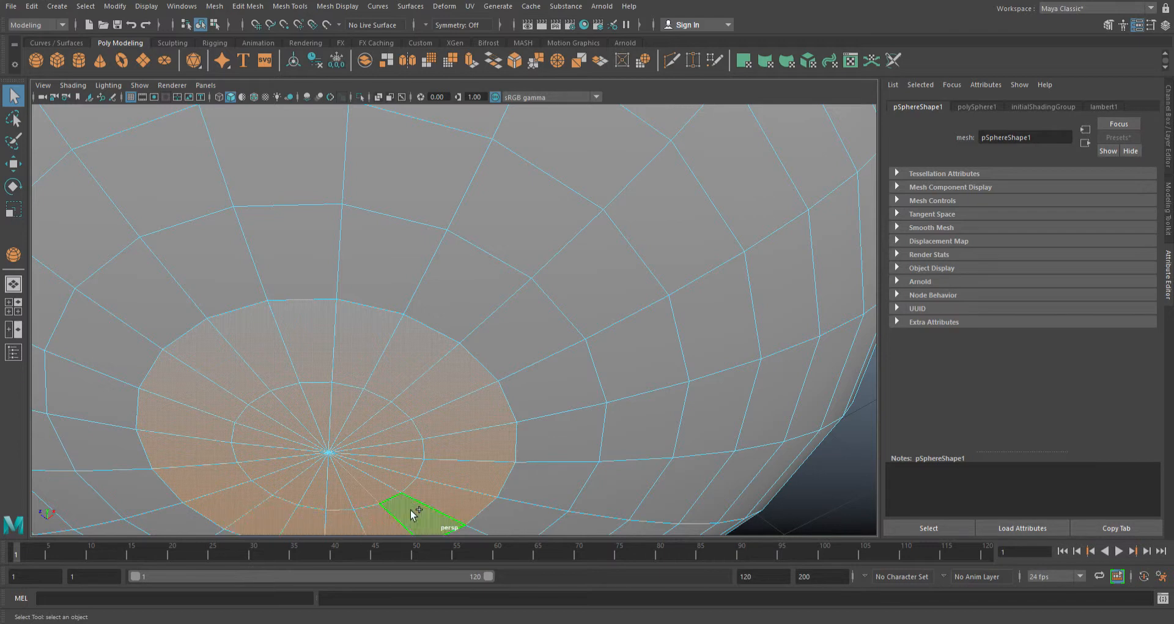
- Extrude the selected underside faces inward with a Local Translate Z of -0.224 to form a circular recess
{"action": "left_click_drag", "start_coordinate": [814, 465], "coordinate": [598, 403], "text": "alt"}
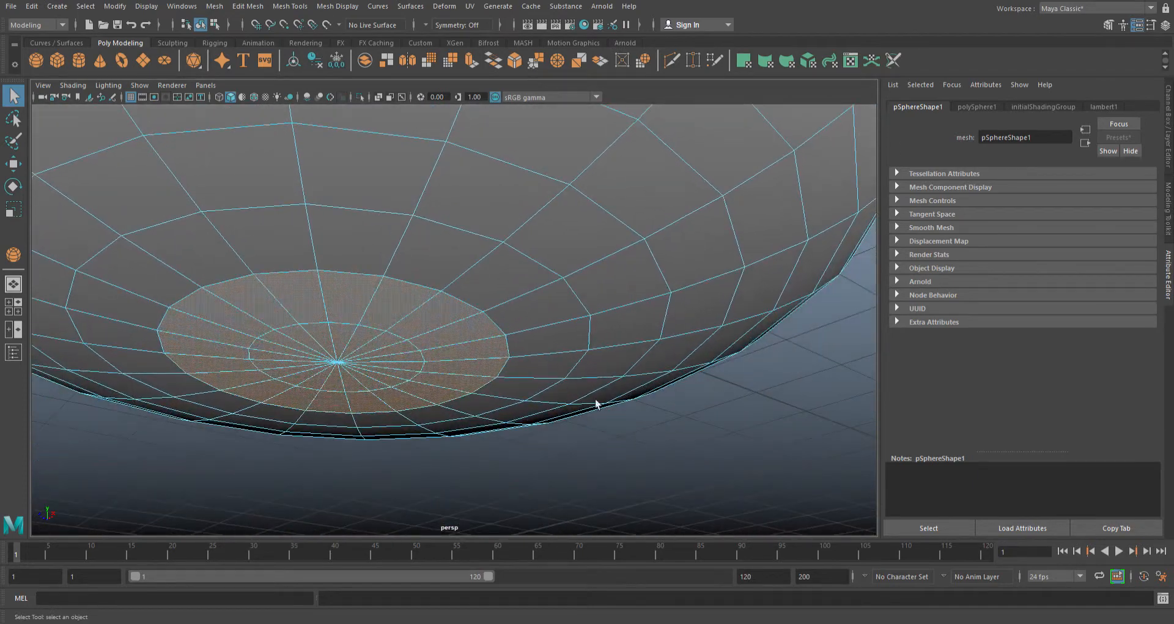
{"action": "left_click_drag", "start_coordinate": [684, 457], "coordinate": [713, 438], "text": "alt"}
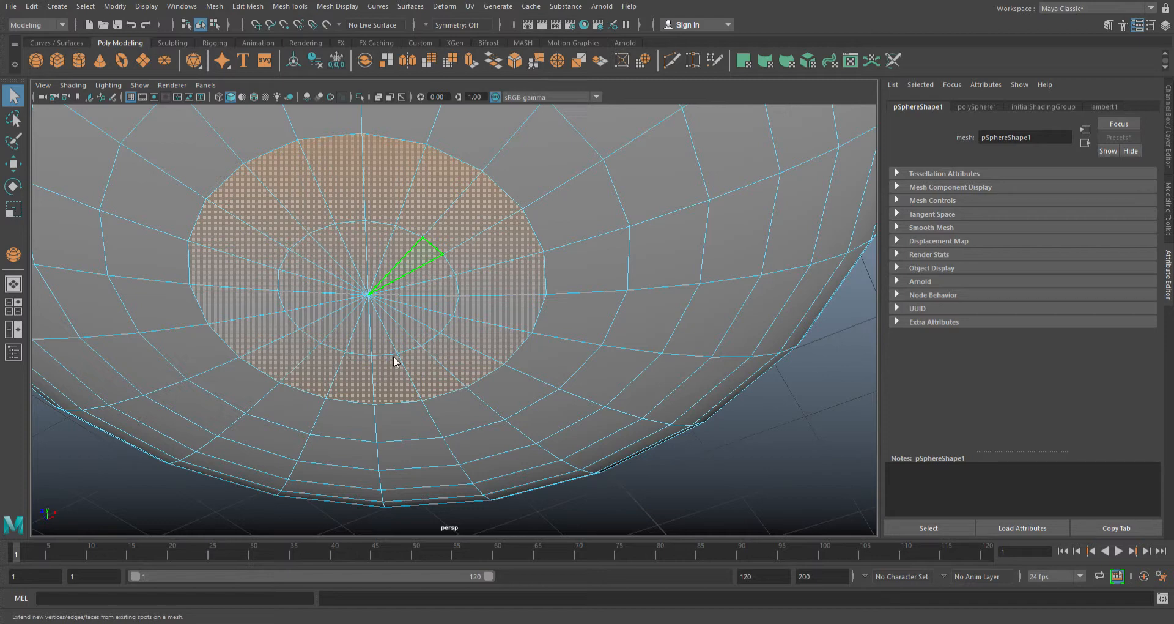
{"action": "key", "text": "ctrl+e"}
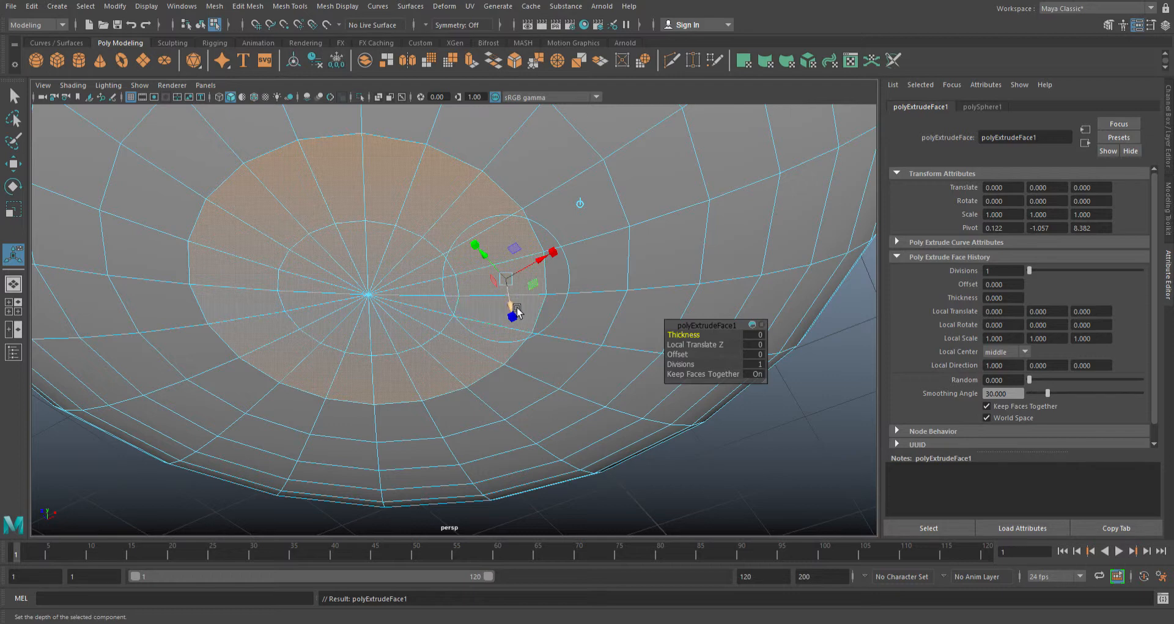
{"action": "left_click_drag", "start_coordinate": [520, 311], "coordinate": [523, 290]}
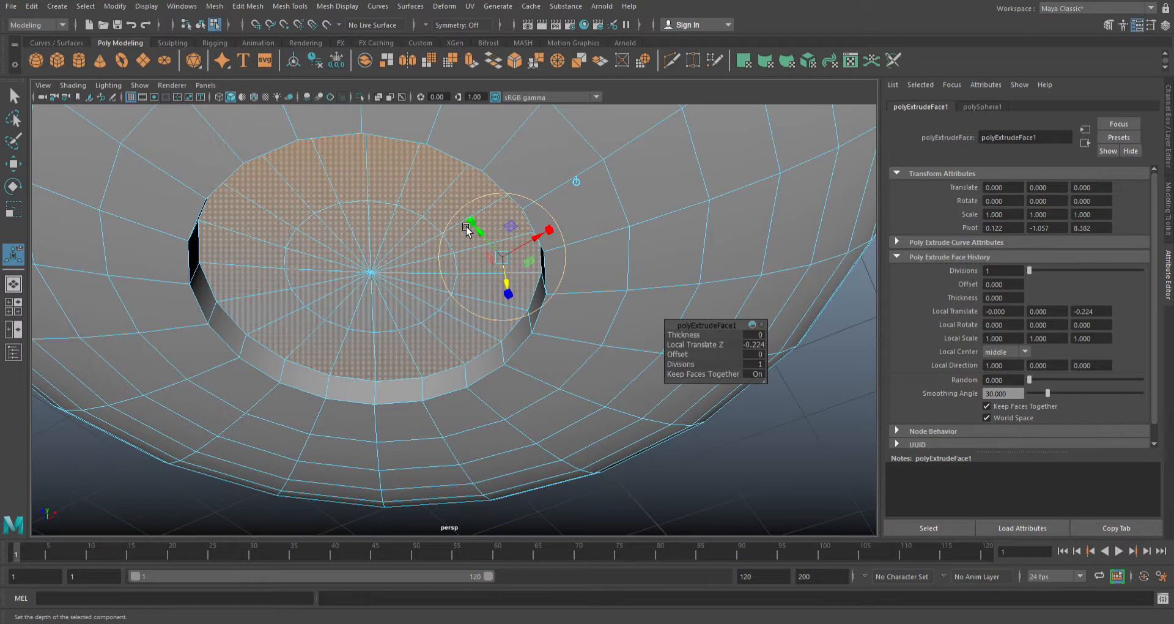
- Extrude the recess's floor faces again and scale them uniformly to a Local Scale of 0.400 to form an inset ring
{"action": "key", "text": "ctrl+e"}
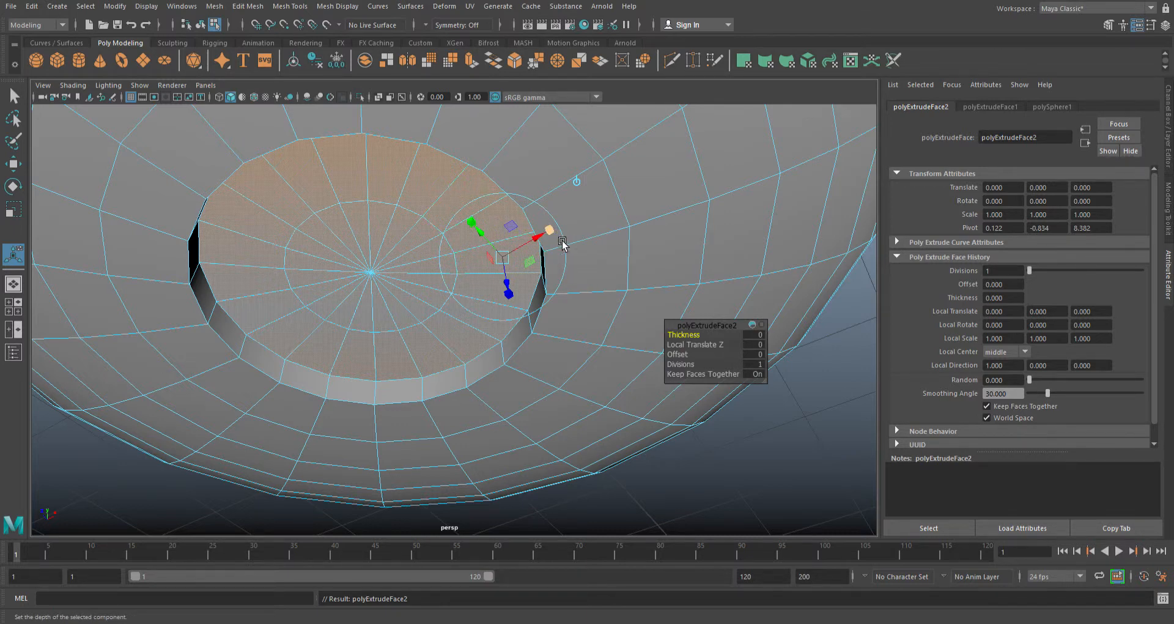
{"action": "left_click", "coordinate": [519, 297]}
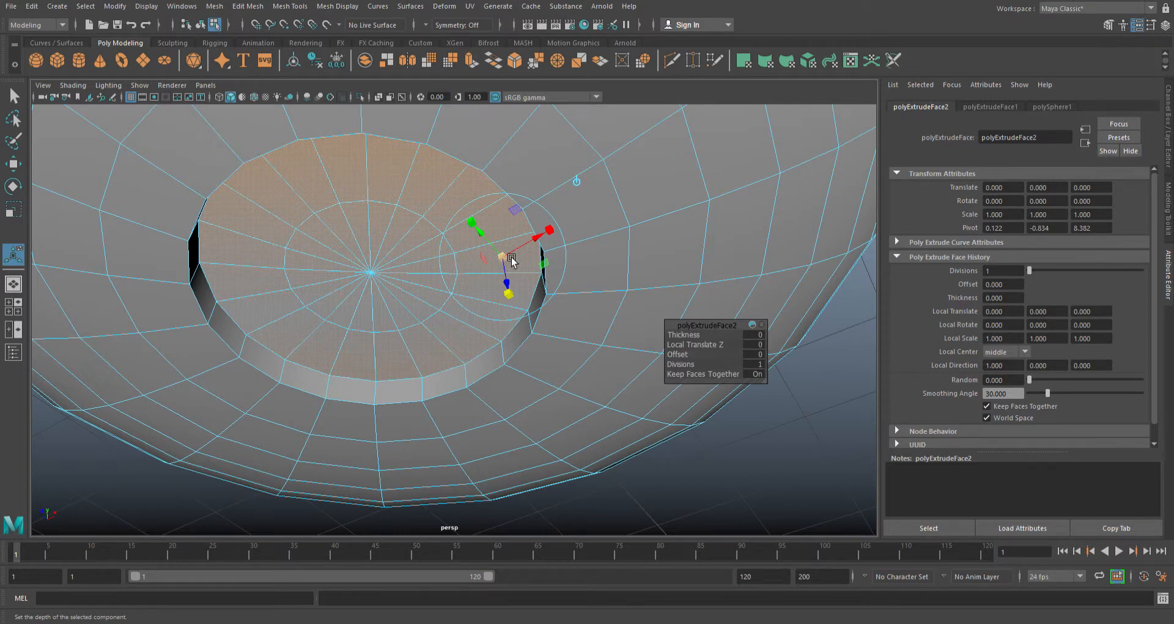
{"action": "left_click_drag", "start_coordinate": [515, 264], "coordinate": [494, 267]}
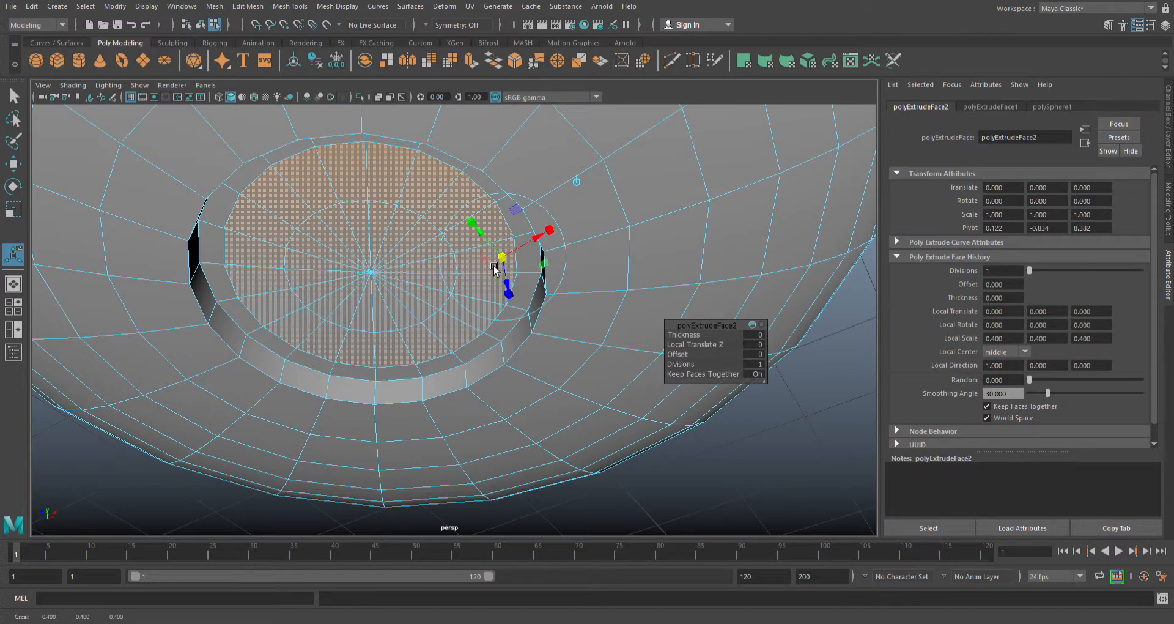
- Extrude the inset floor faces again with a Local Translate Z of -0.2 to form a second, deeper recess, and return to object mode
{"action": "key", "text": "ctrl+e"}
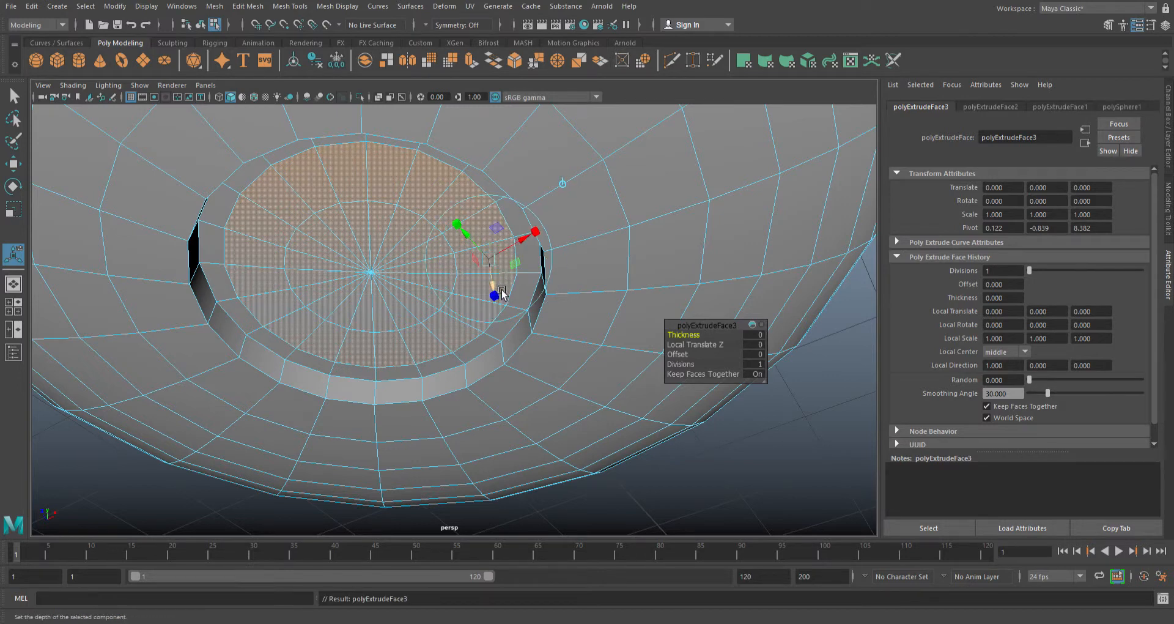
{"action": "left_click_drag", "start_coordinate": [501, 293], "coordinate": [490, 265]}
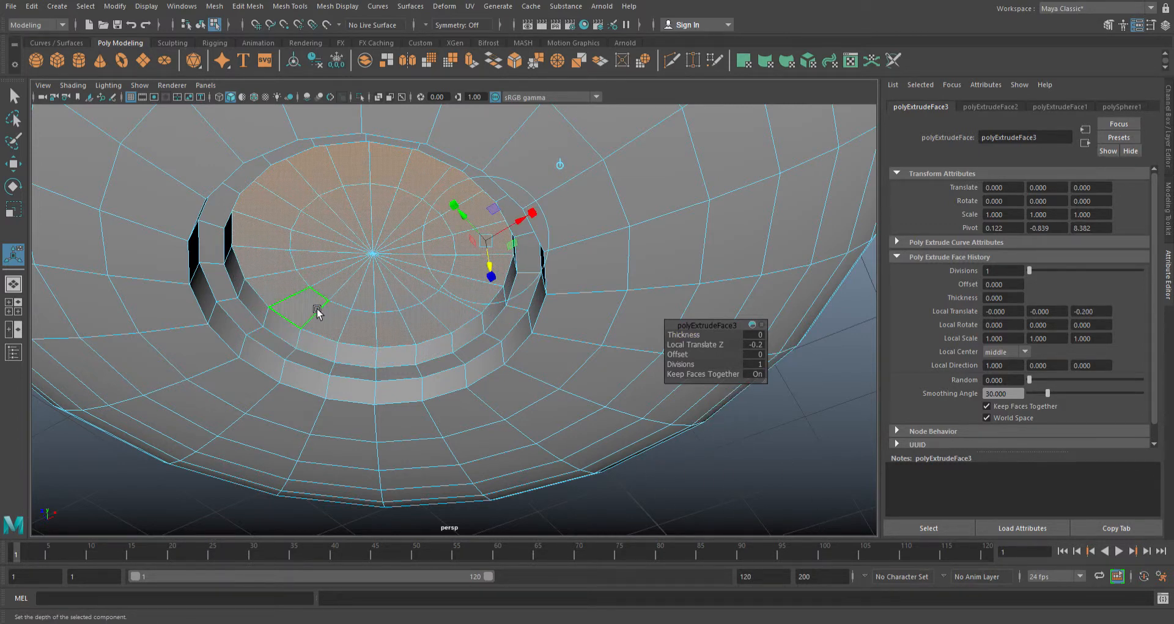
{"action": "left_click_drag", "start_coordinate": [721, 514], "coordinate": [744, 543], "text": "alt"}
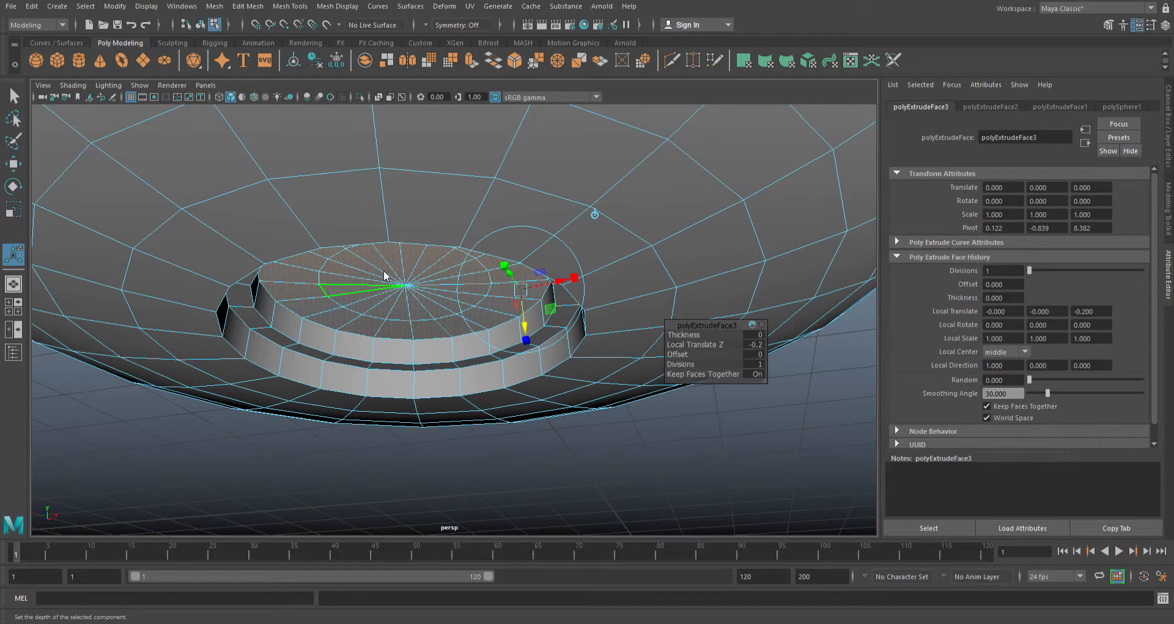
{"action": "key", "text": "F8"}
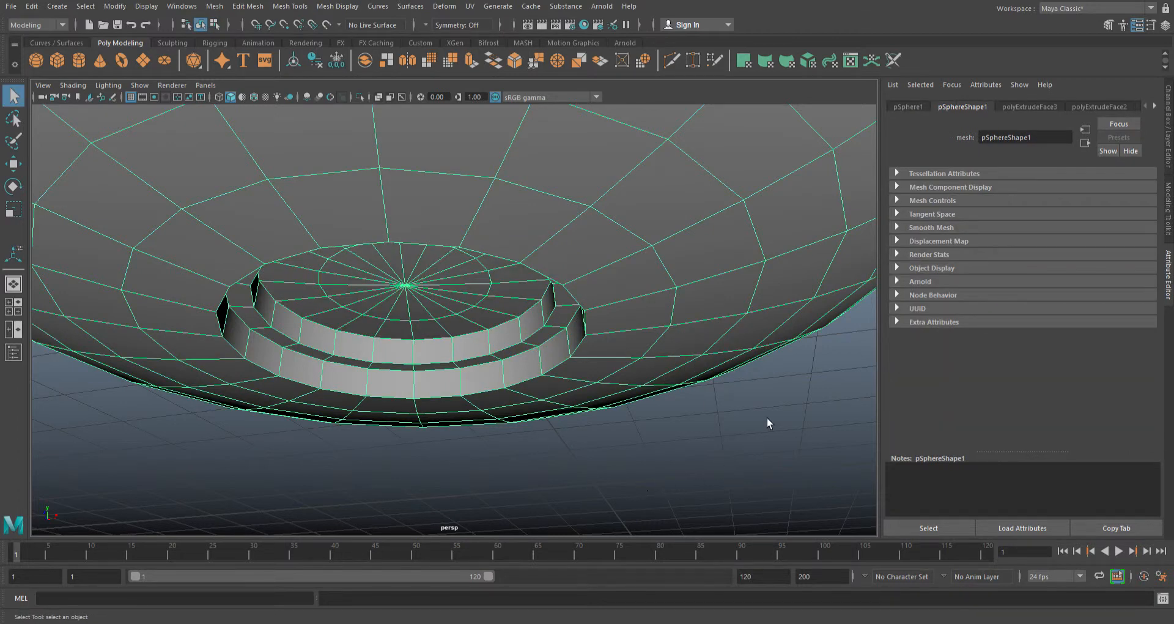
{"action": "left_click", "coordinate": [712, 455]}
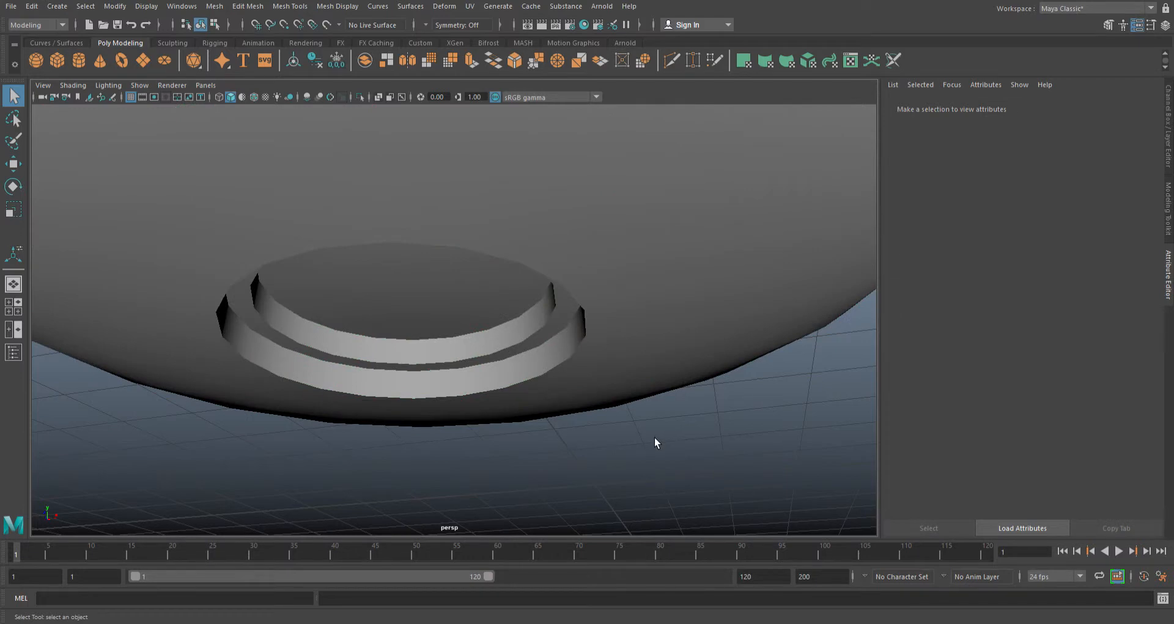
- Assign a new aiStandardSurface material to the dome and display the material's attributes
{"action": "scroll", "coordinate": [583, 340], "scroll_direction": "down", "scroll_amount": 3}
{"action": "left_click_drag", "start_coordinate": [624, 189], "coordinate": [623, 238], "text": "alt"}
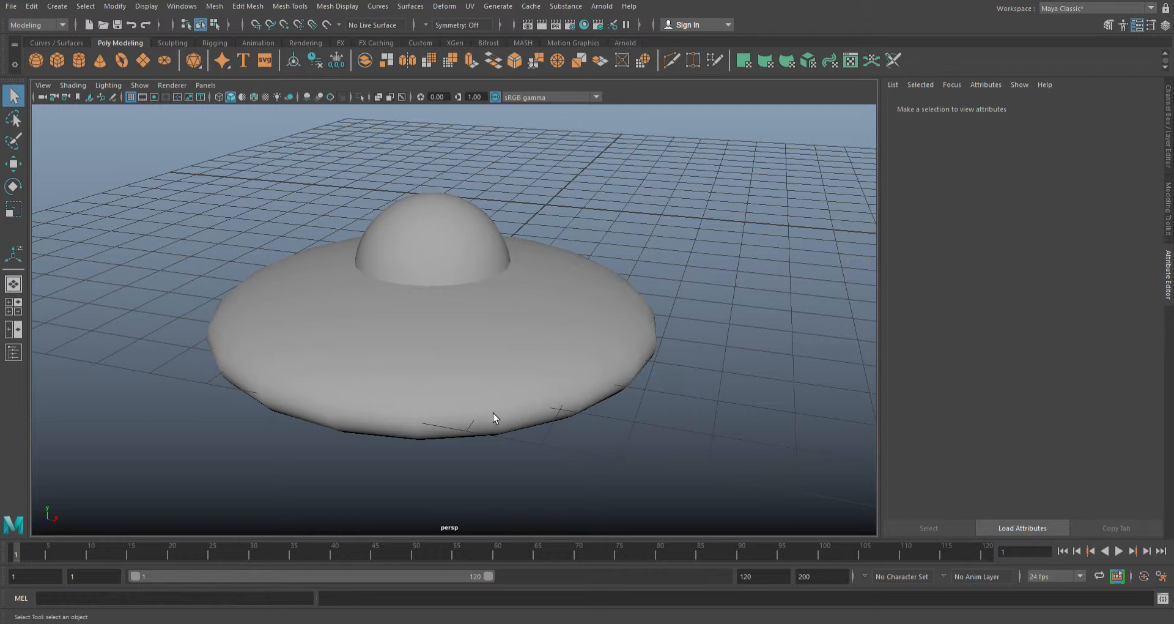
{"action": "left_click", "coordinate": [445, 232]}
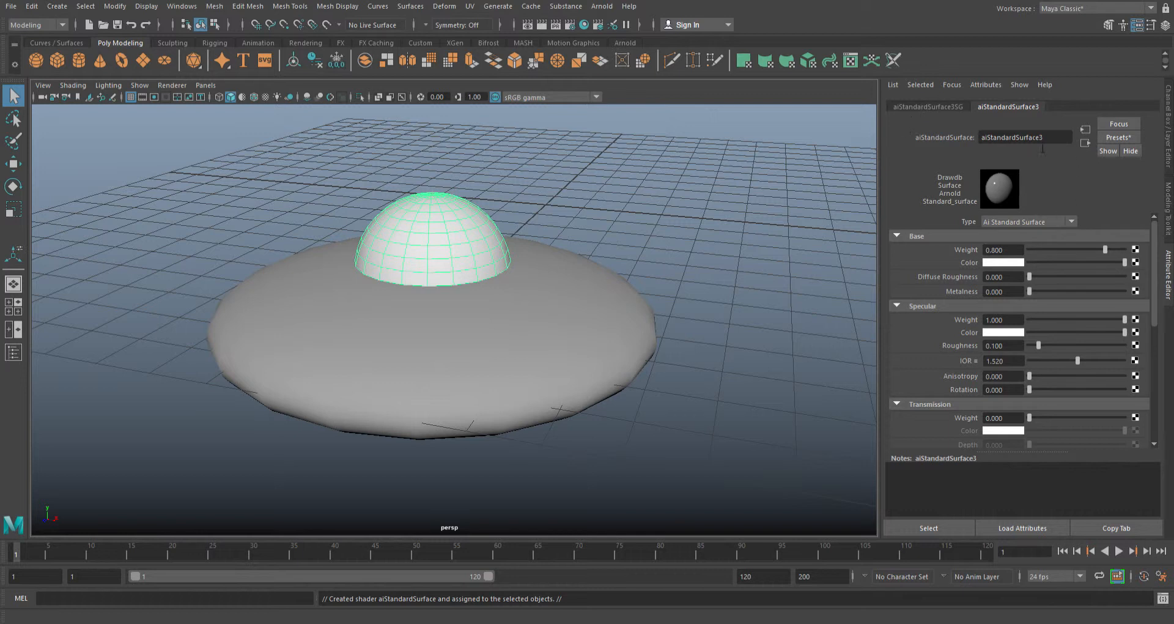
{"action": "left_click", "coordinate": [993, 191]}
{"action": "left_click", "coordinate": [1170, 280]}
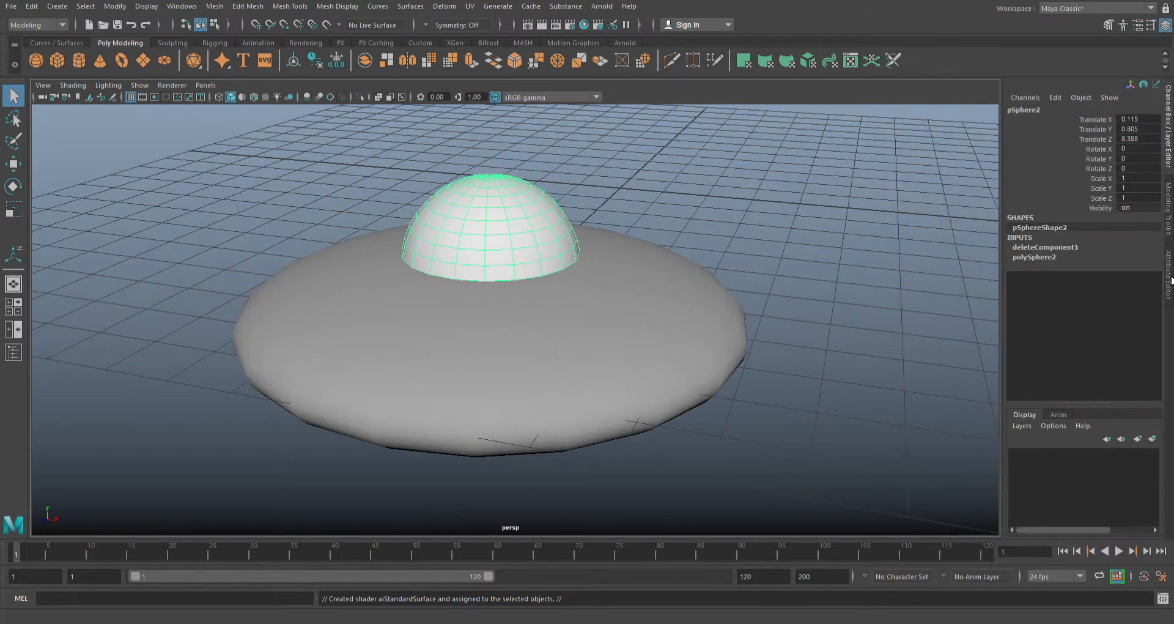
{"action": "left_click", "coordinate": [1170, 281]}
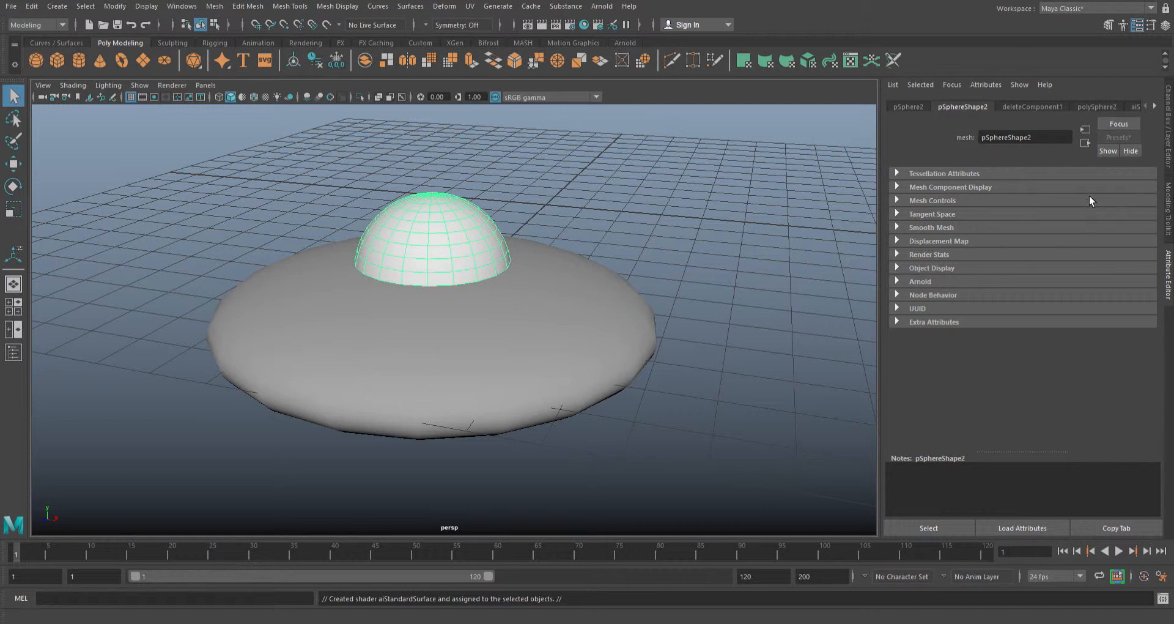
{"action": "right_click", "coordinate": [417, 213]}
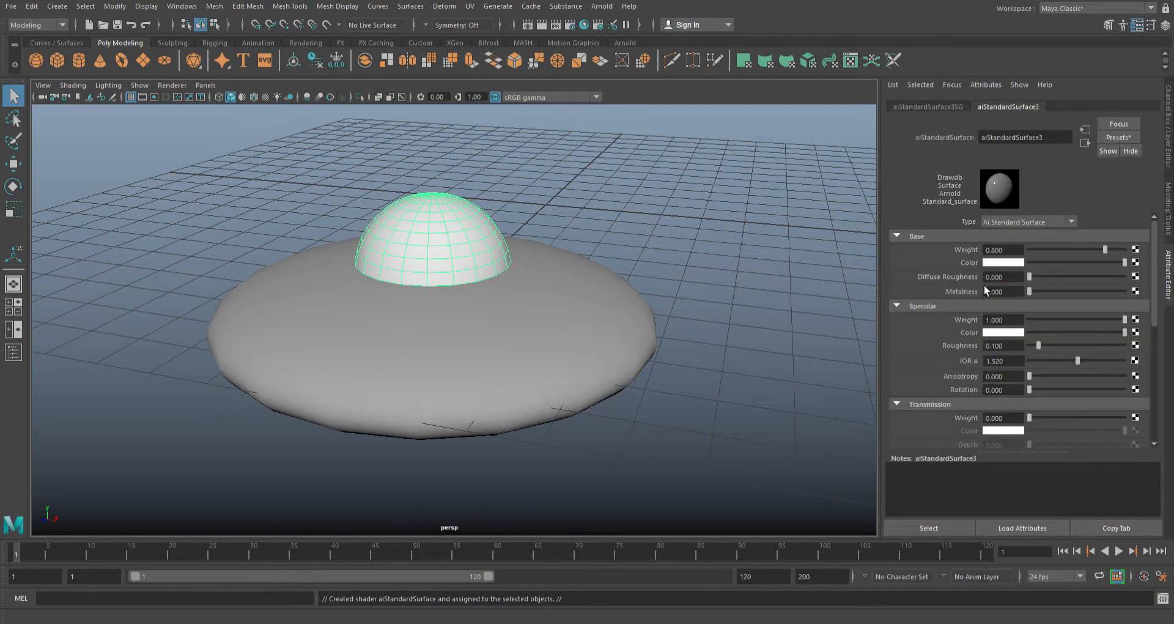
- Set the Transmission Weight of the dome's material to 0.610 to make the dome semi-transparent
{"action": "left_click", "coordinate": [911, 406]}
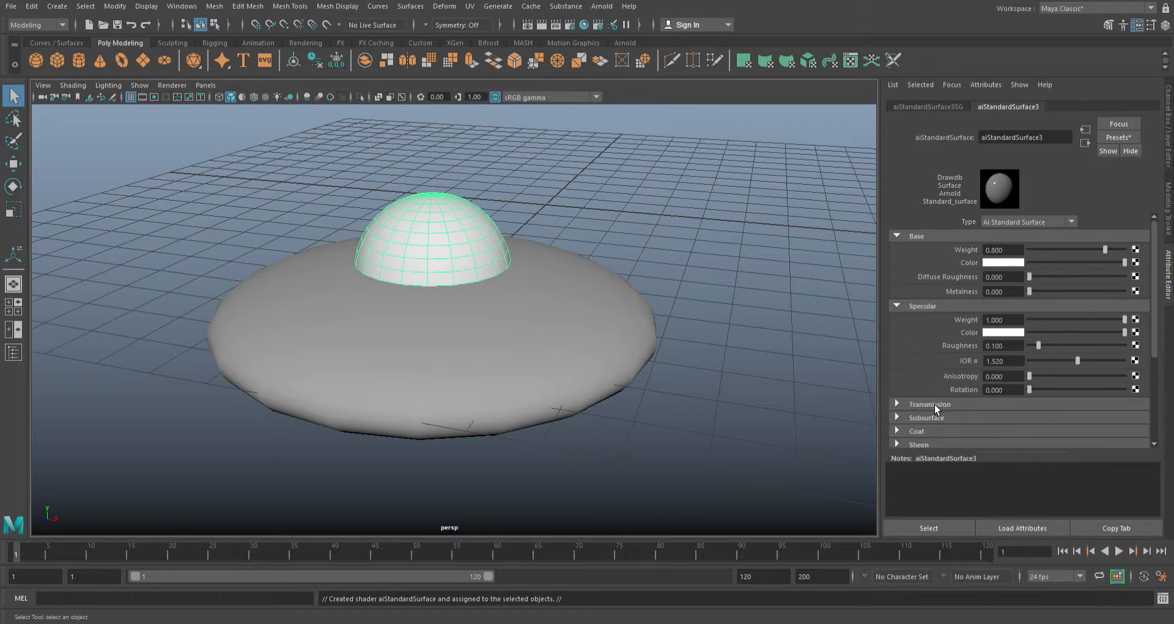
{"action": "left_click", "coordinate": [903, 408]}
{"action": "left_click_drag", "start_coordinate": [1160, 289], "coordinate": [1158, 333]}
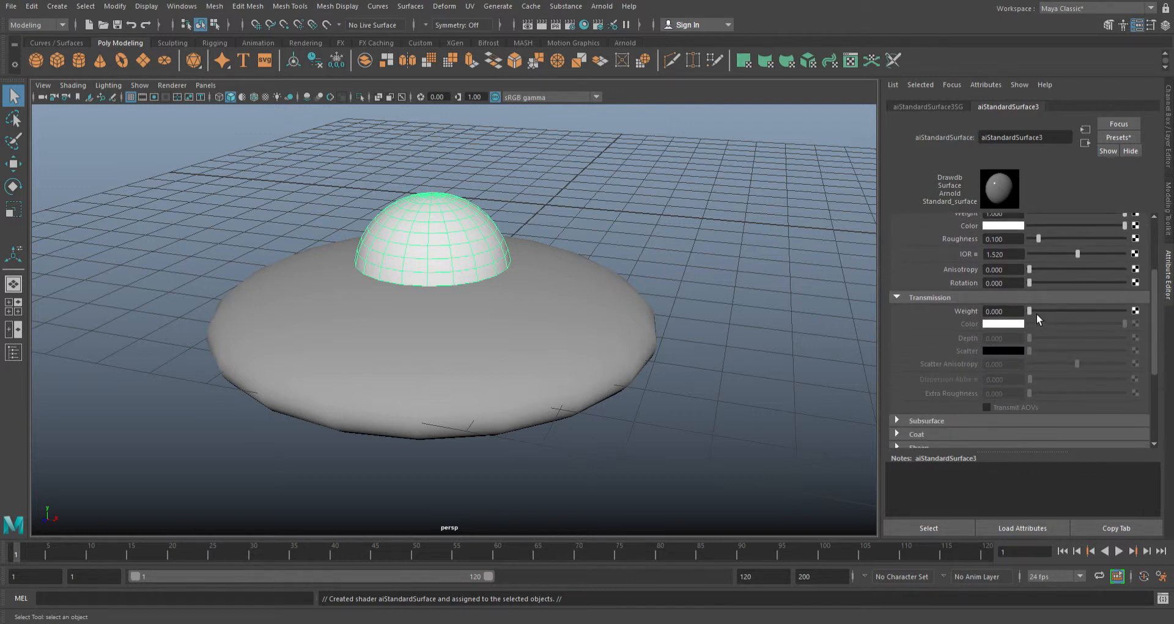
{"action": "left_click_drag", "start_coordinate": [1037, 314], "coordinate": [1046, 317]}
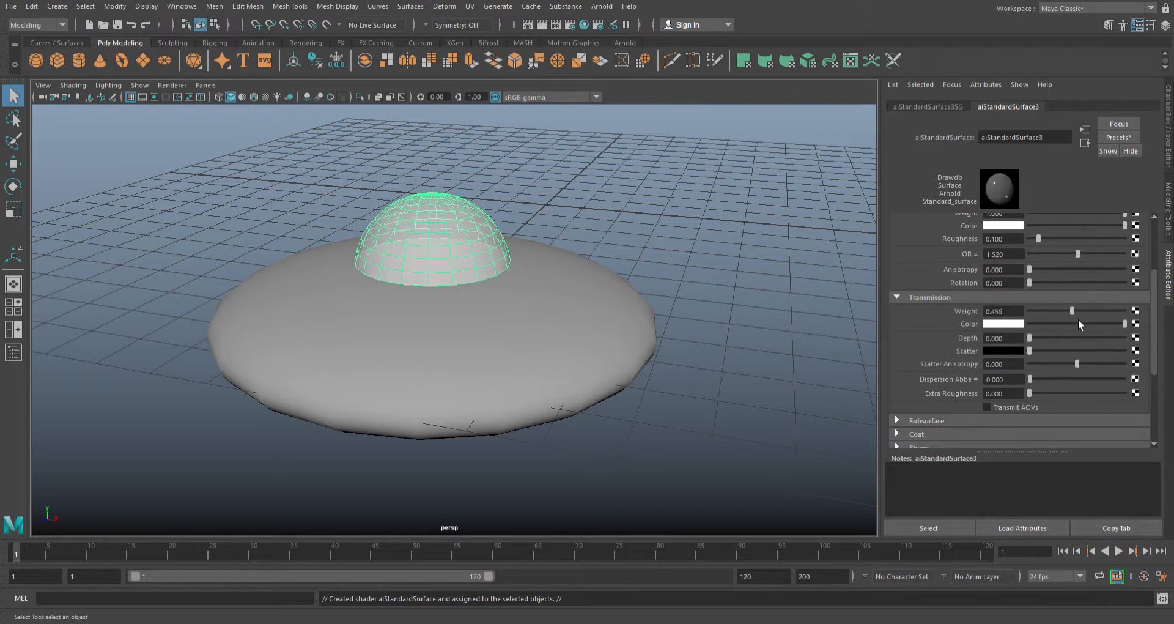
{"action": "left_click_drag", "start_coordinate": [1081, 319], "coordinate": [1084, 319]}
{"action": "left_click_drag", "start_coordinate": [1084, 319], "coordinate": [1092, 314]}
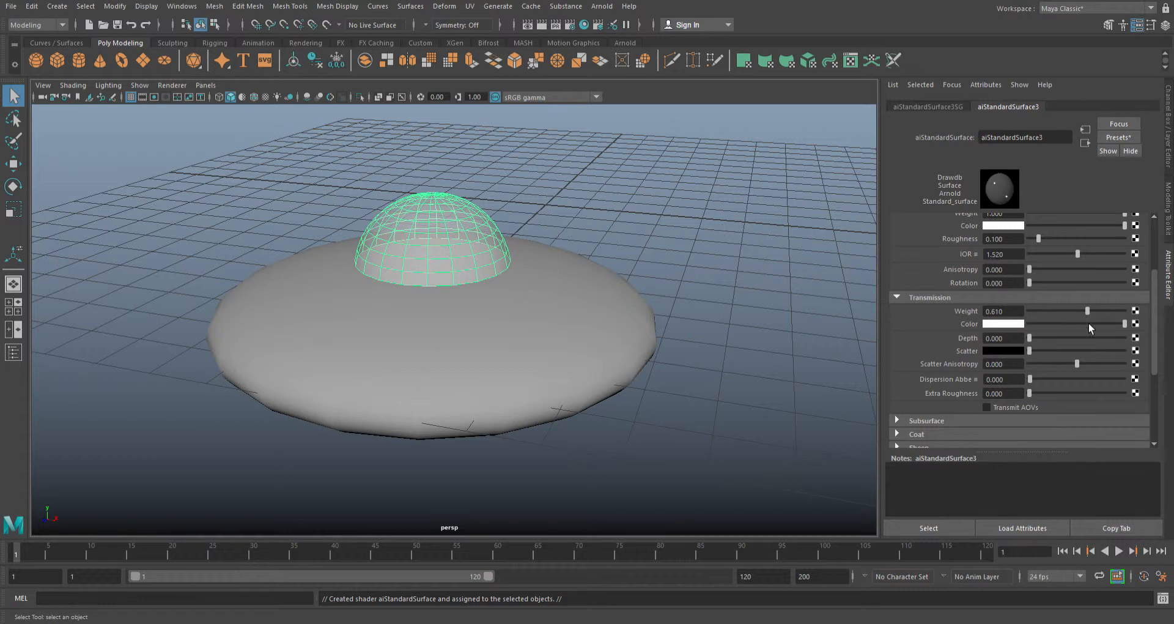
- Try a Transmission Weight of 1.000 on the dome's material and undo that change
{"action": "left_click_drag", "start_coordinate": [1094, 314], "coordinate": [1149, 318]}
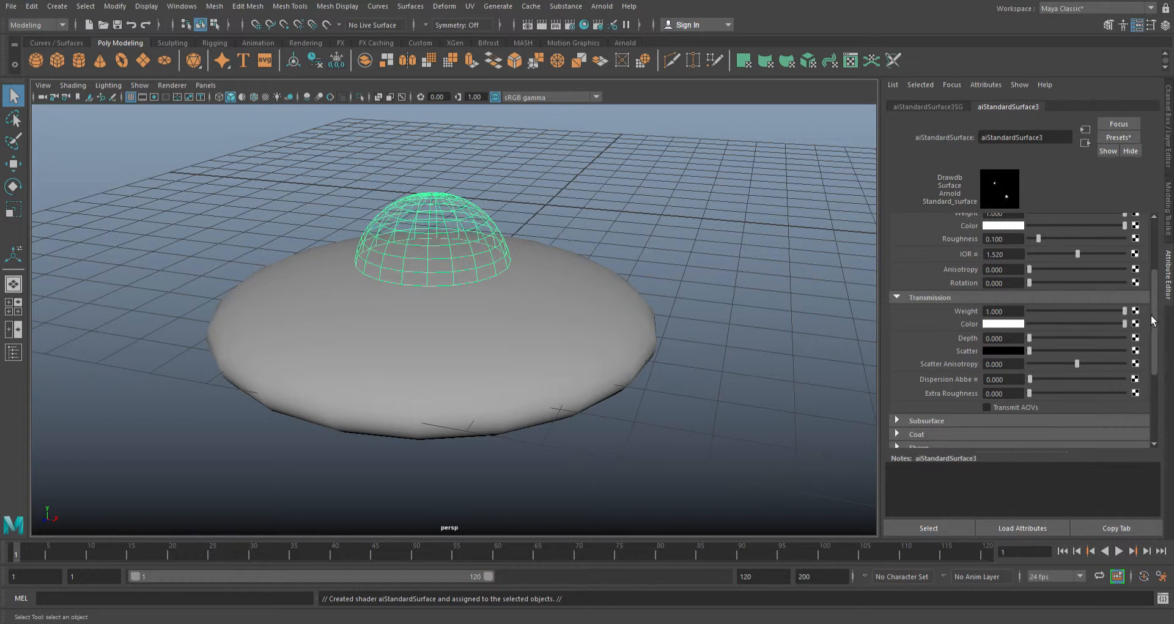
{"action": "left_click", "coordinate": [727, 219]}
{"action": "left_click", "coordinate": [424, 253]}
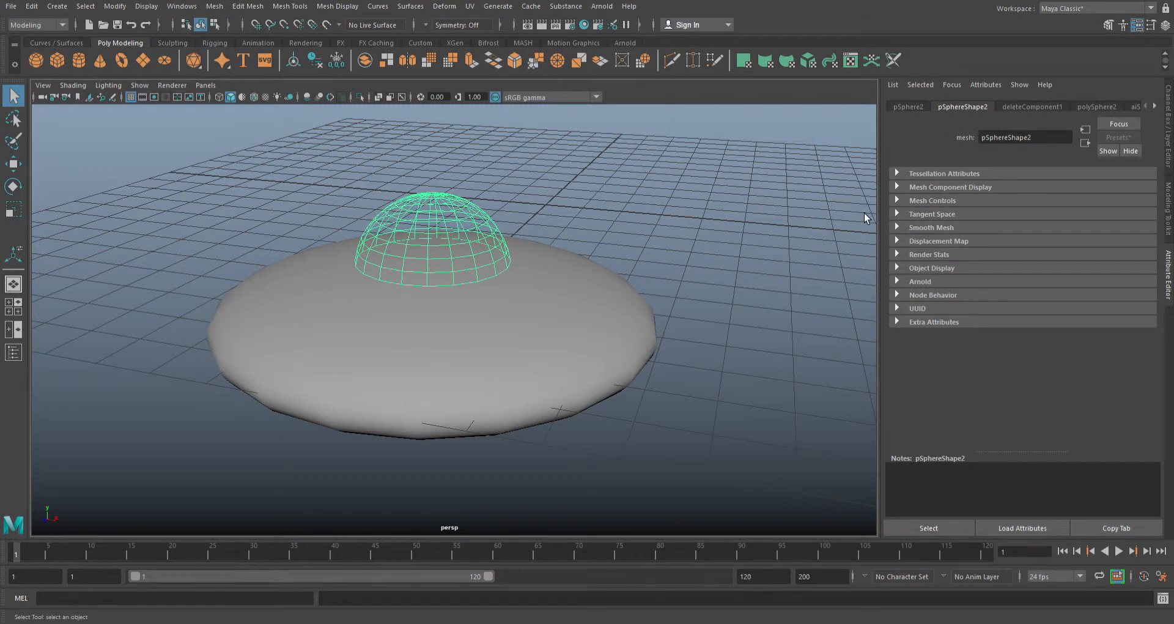
{"action": "key", "text": "ctrl+z"}
{"action": "key", "text": "ctrl+z"}
{"action": "key", "text": "ctrl+z"}
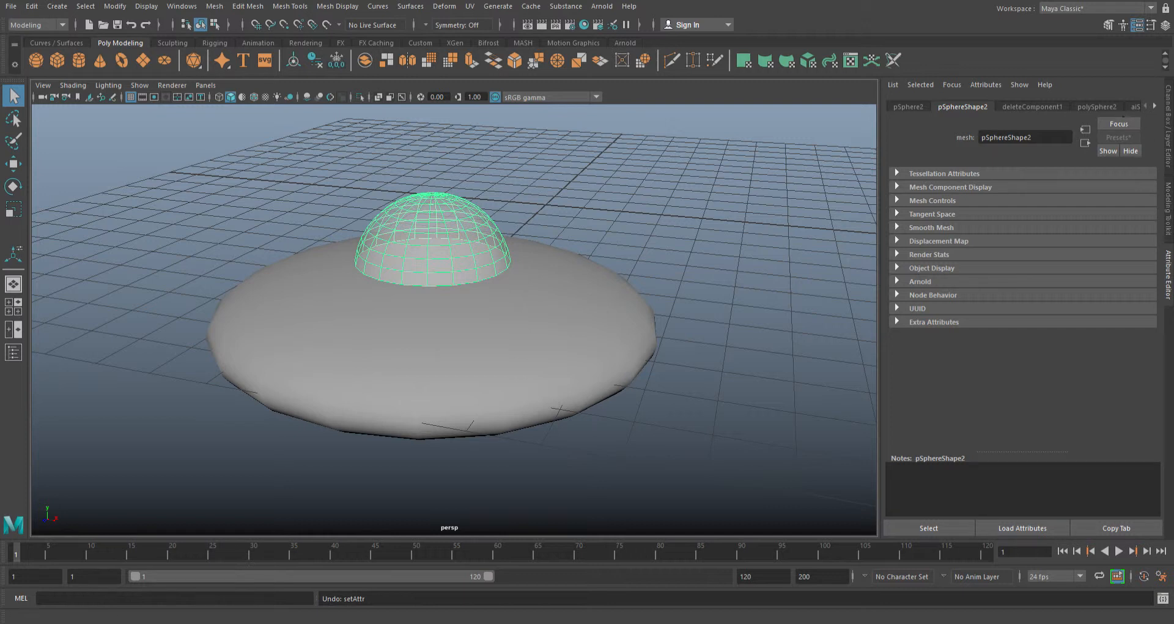
- Set the Base Color of the dome's material to red
{"action": "left_click", "coordinate": [1147, 108]}
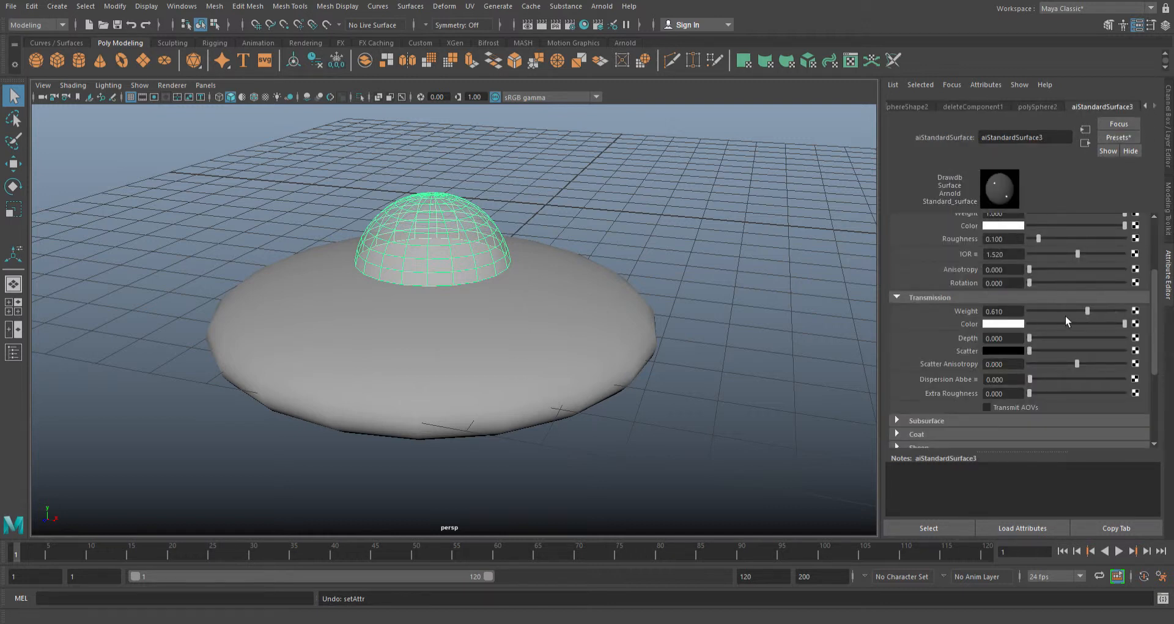
{"action": "scroll", "coordinate": [975, 348], "scroll_direction": "up", "scroll_amount": 3}
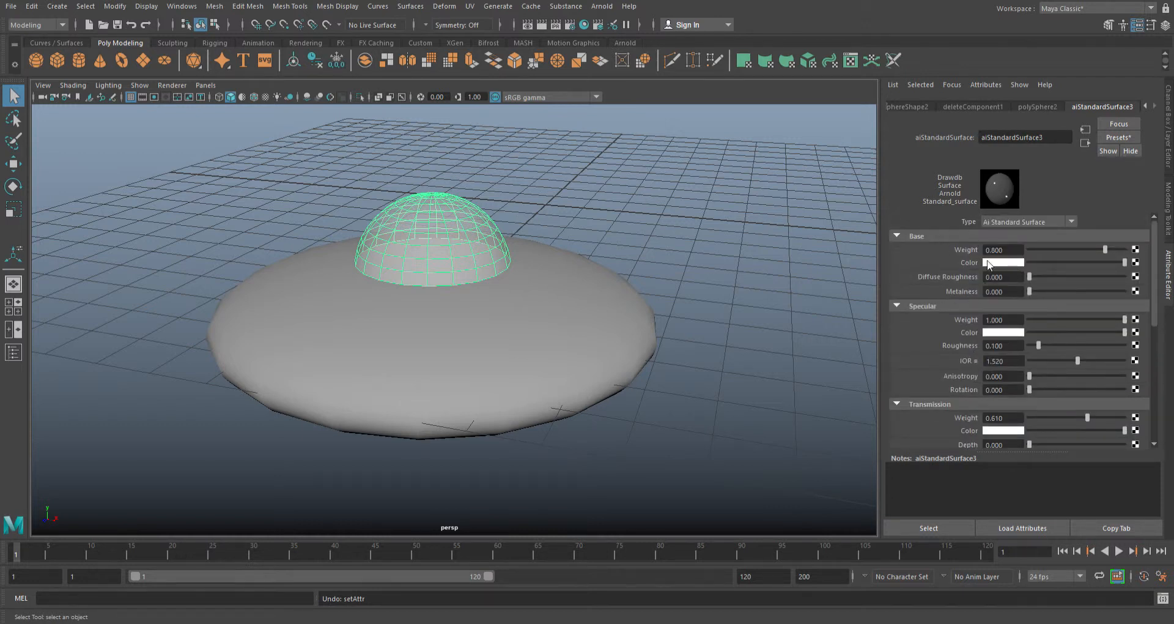
{"action": "key", "text": "ctrl+z"}
{"action": "left_click", "coordinate": [828, 239]}
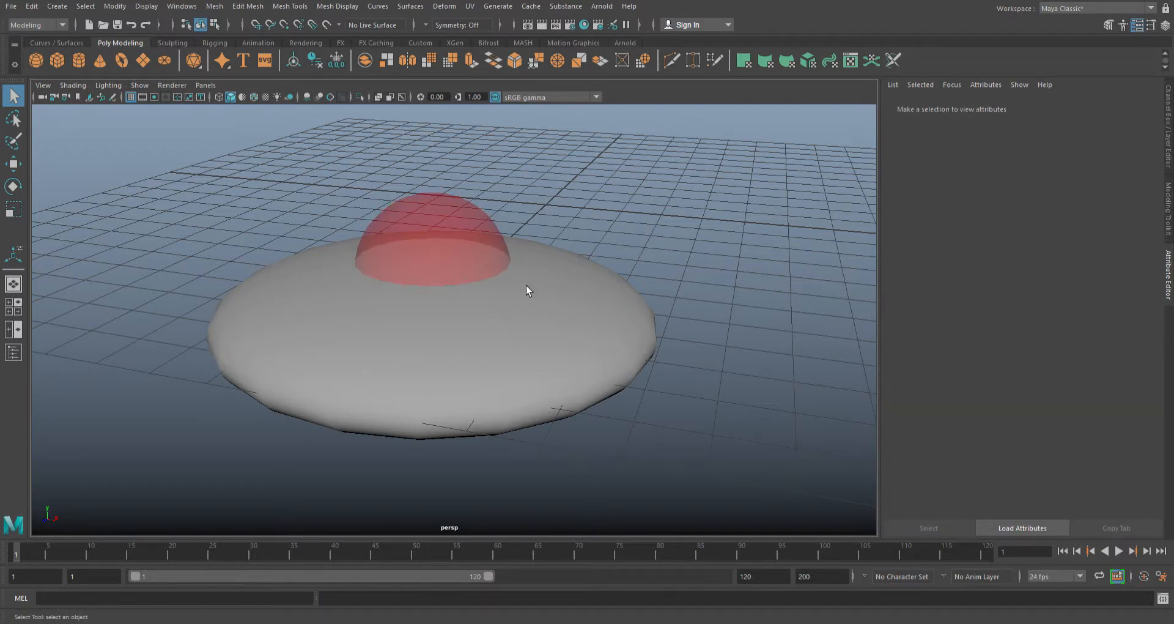
- Assign a new aiStandardSurface material to the disc body and set its Base Color to dark blue
{"action": "left_click", "coordinate": [618, 299]}
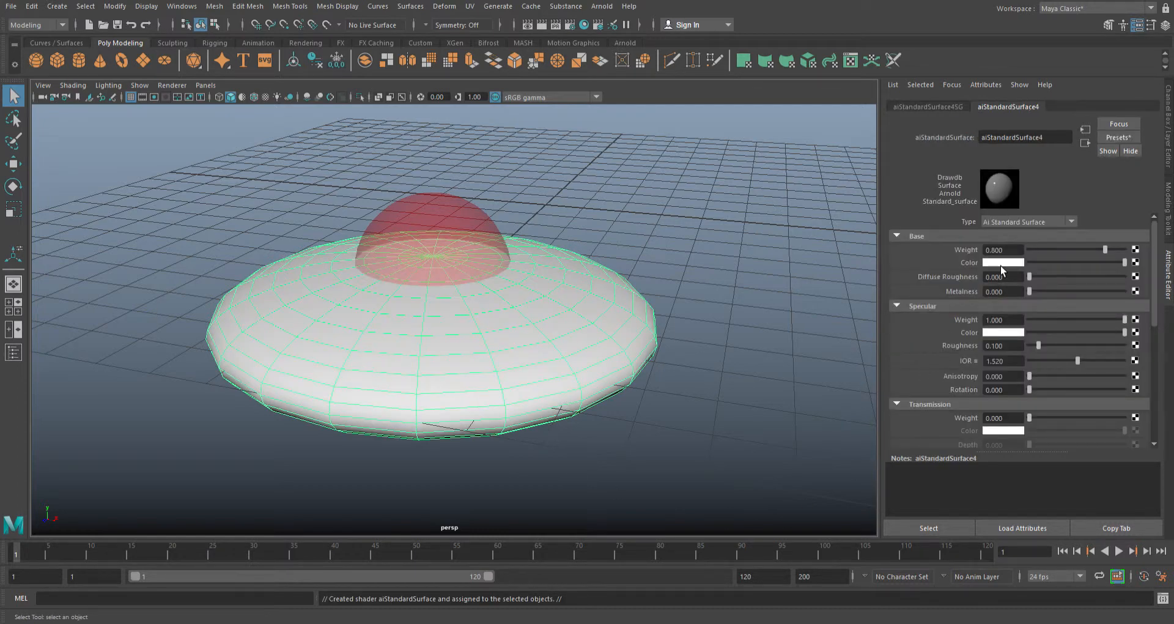
{"action": "left_click", "coordinate": [912, 406]}
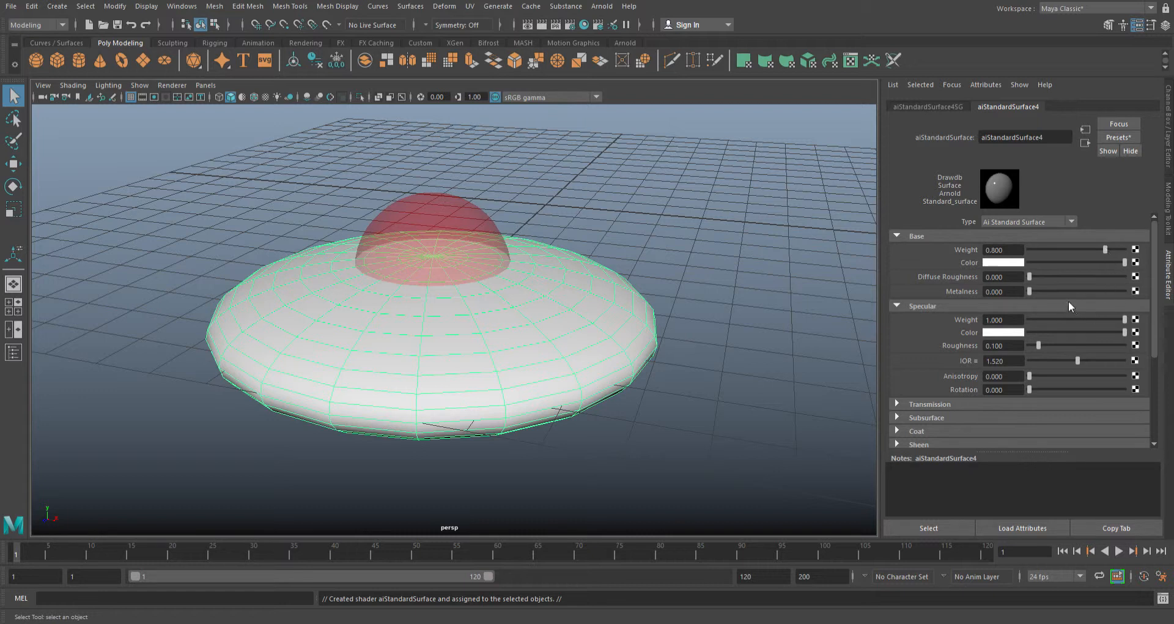
{"action": "left_click_drag", "start_coordinate": [1099, 271], "coordinate": [1096, 264]}
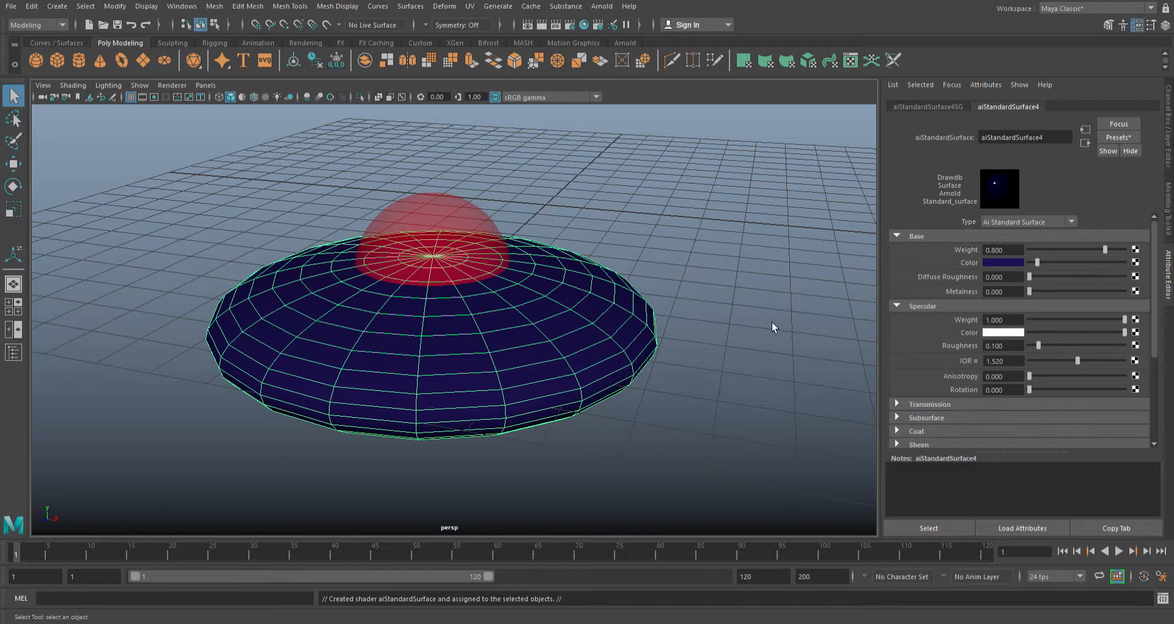
{"action": "left_click", "coordinate": [710, 229]}
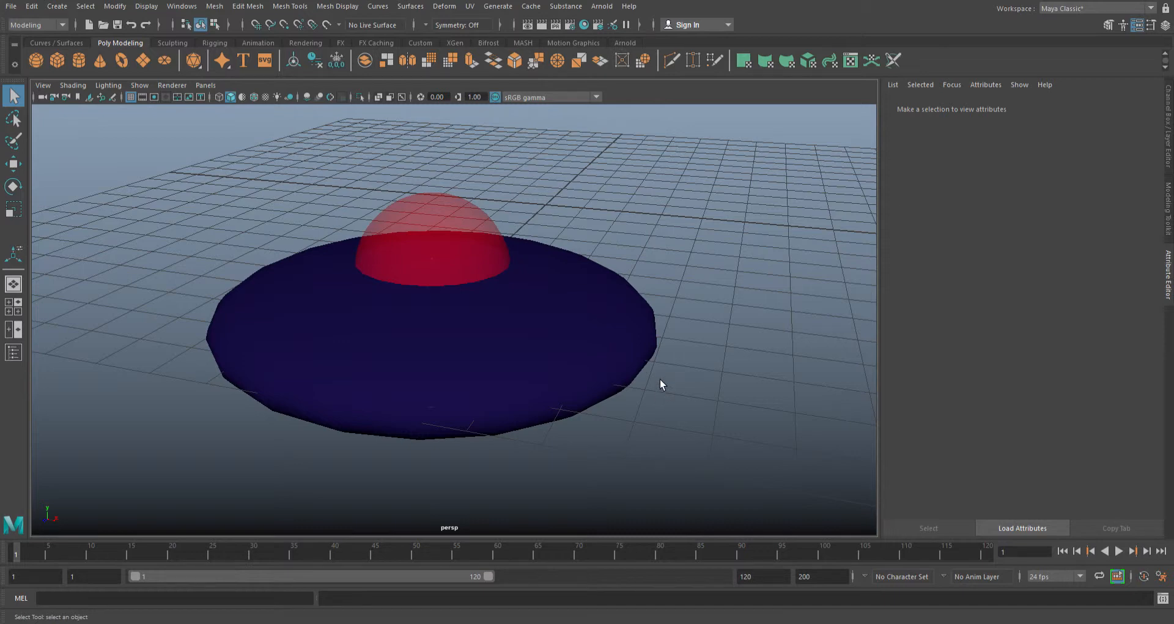
{"action": "left_click_drag", "start_coordinate": [652, 481], "coordinate": [633, 466], "text": "alt"}
{"action": "left_click_drag", "start_coordinate": [691, 410], "coordinate": [633, 348], "text": "alt"}
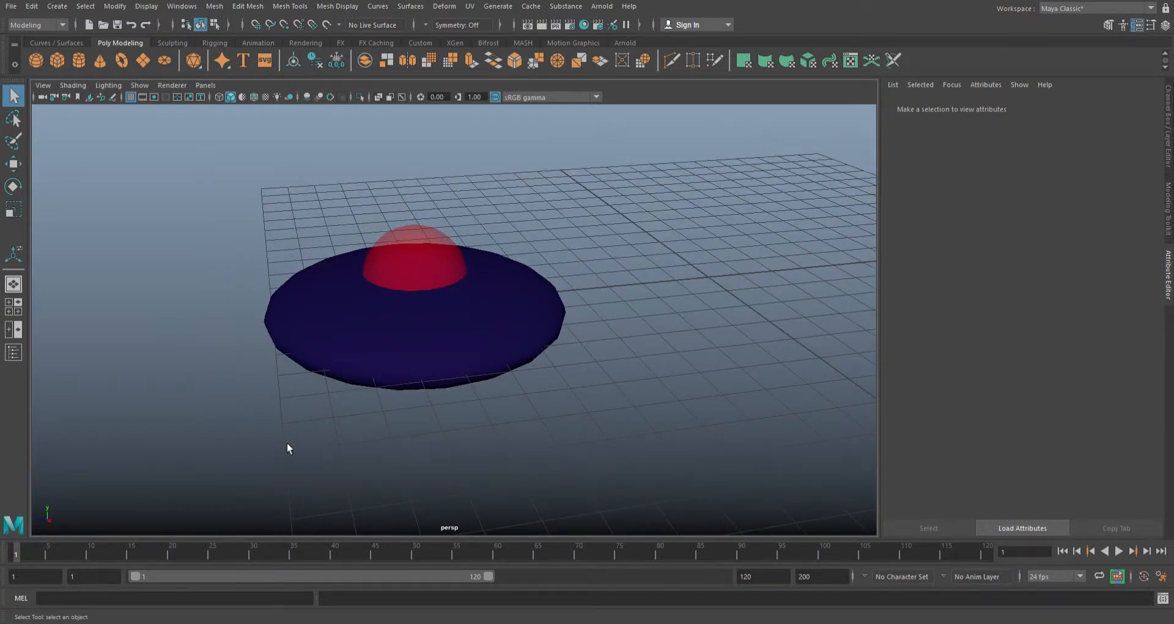
{"action": "left_click_drag", "start_coordinate": [661, 453], "coordinate": [635, 435], "text": "alt"}
{"action": "left_click_drag", "start_coordinate": [635, 319], "coordinate": [640, 329], "text": "alt"}
{"action": "middle_click_drag", "start_coordinate": [640, 329], "coordinate": [651, 346], "text": "alt"}
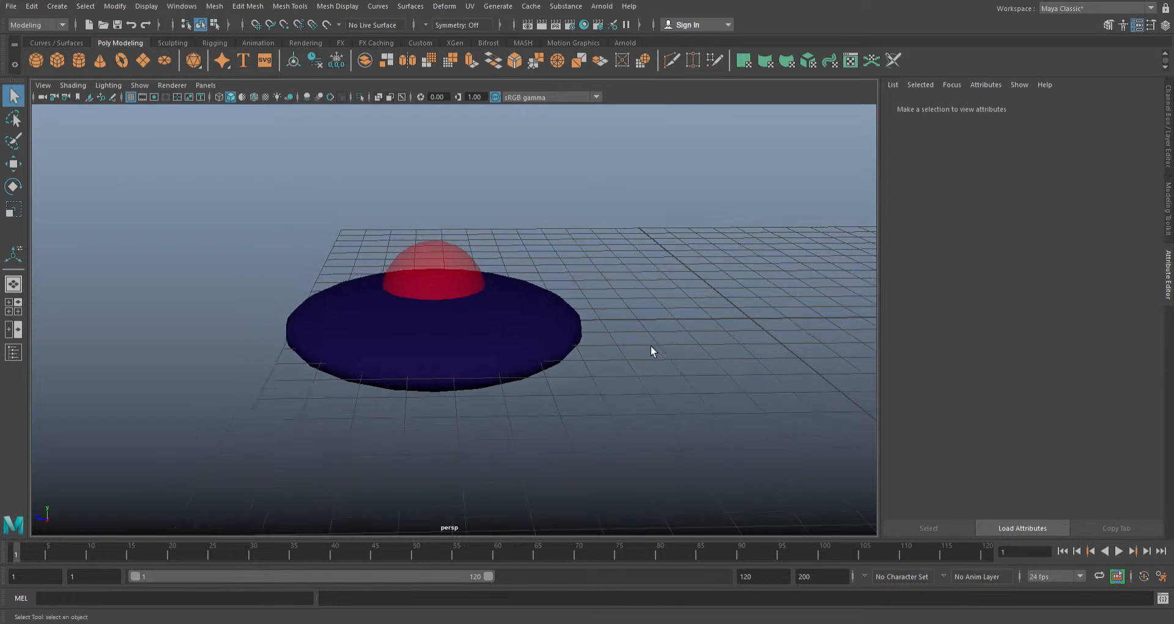
{"action": "left_click_drag", "start_coordinate": [326, 424], "coordinate": [727, 450], "text": "alt"}
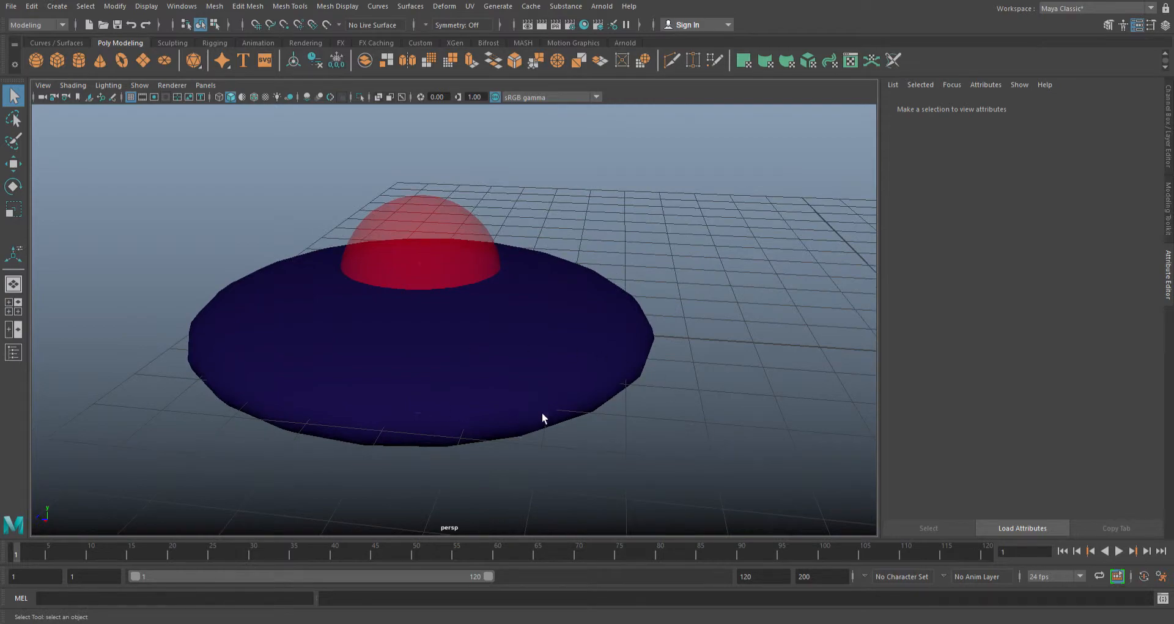